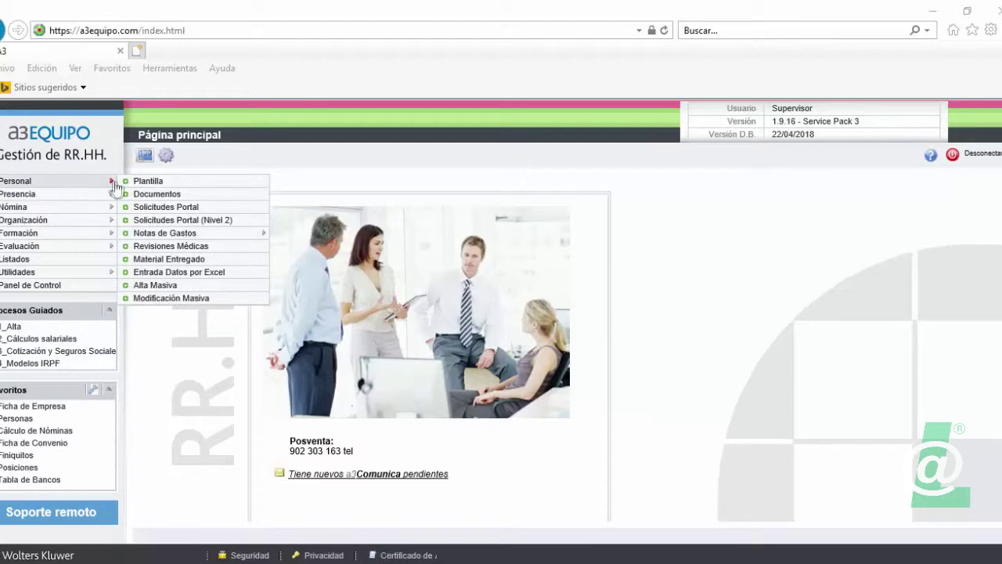
# Open the Plantilla staff list for company 406 and edit the record of the second listed employee
pyautogui.click(146, 182)
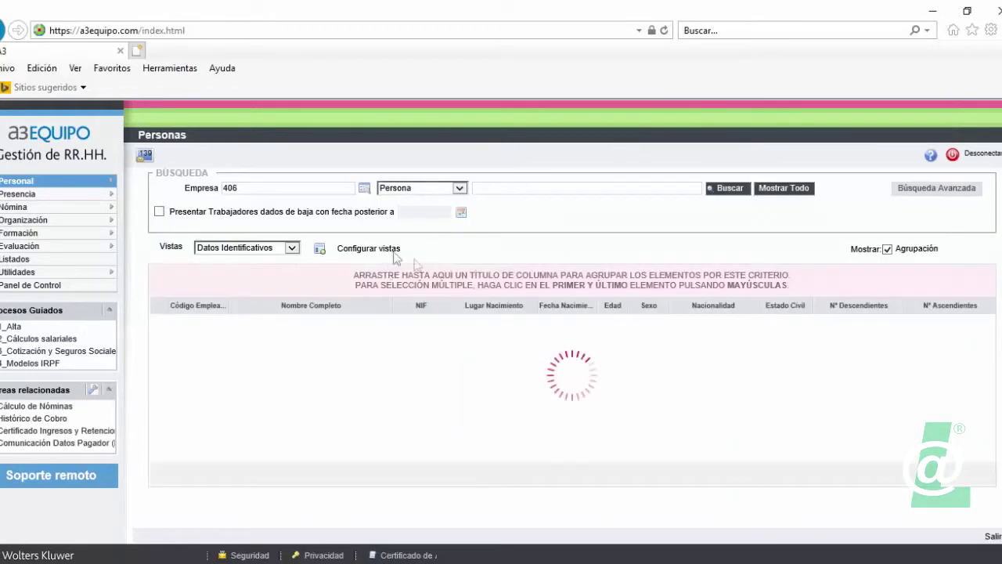
pyautogui.click(159, 335)
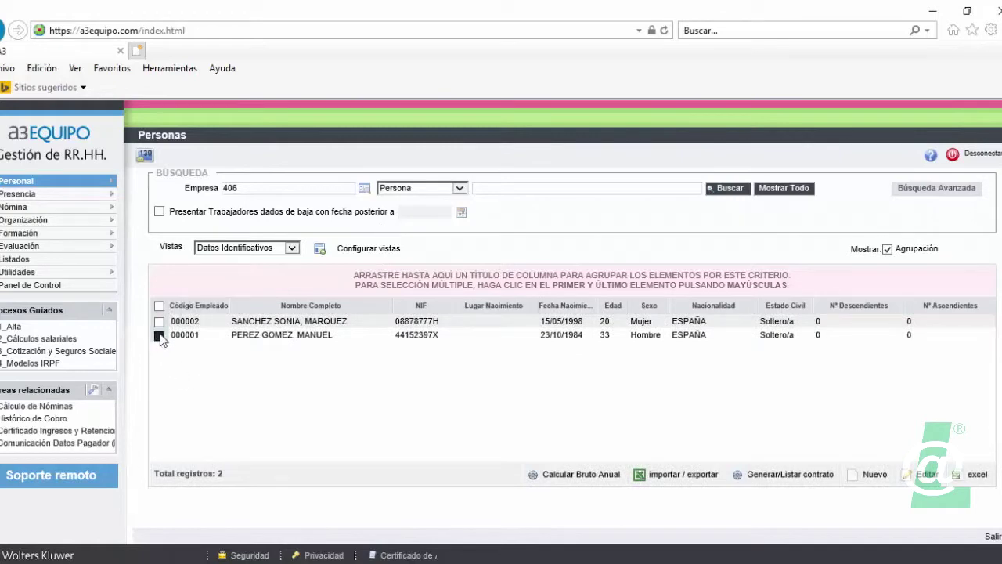
pyautogui.click(934, 482)
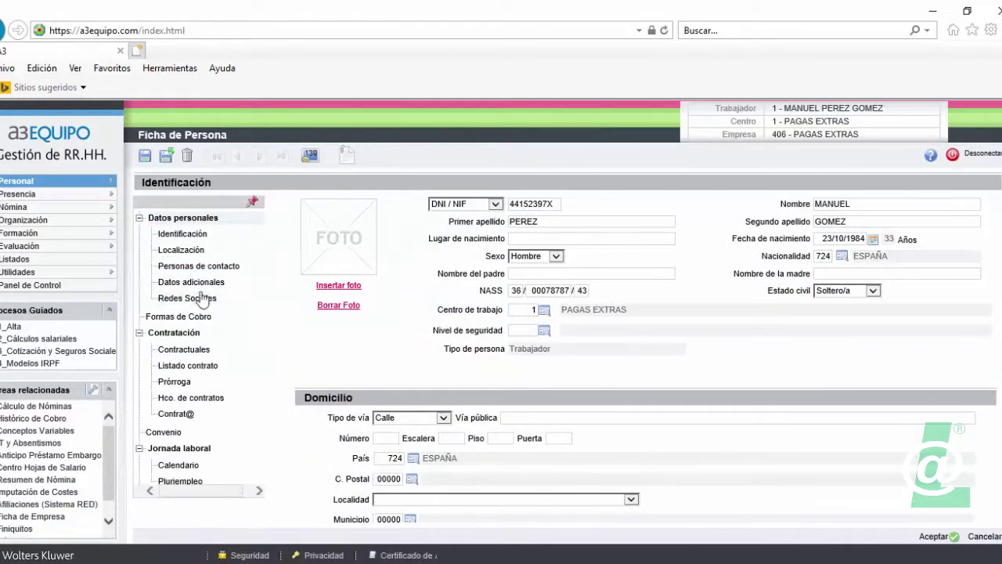
# Open the employee's Pagas extra section and examine the March payment's date and its Cobro, Devengo and Cotización calendar
pyautogui.scroll(-3, 198, 295)
pyautogui.scroll(-1, 198, 297)
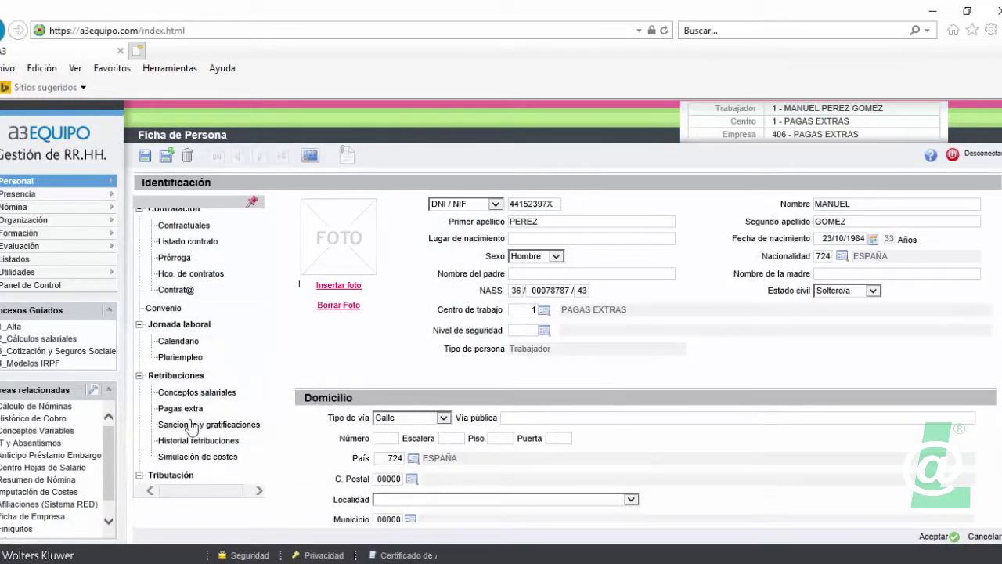
pyautogui.click(180, 408)
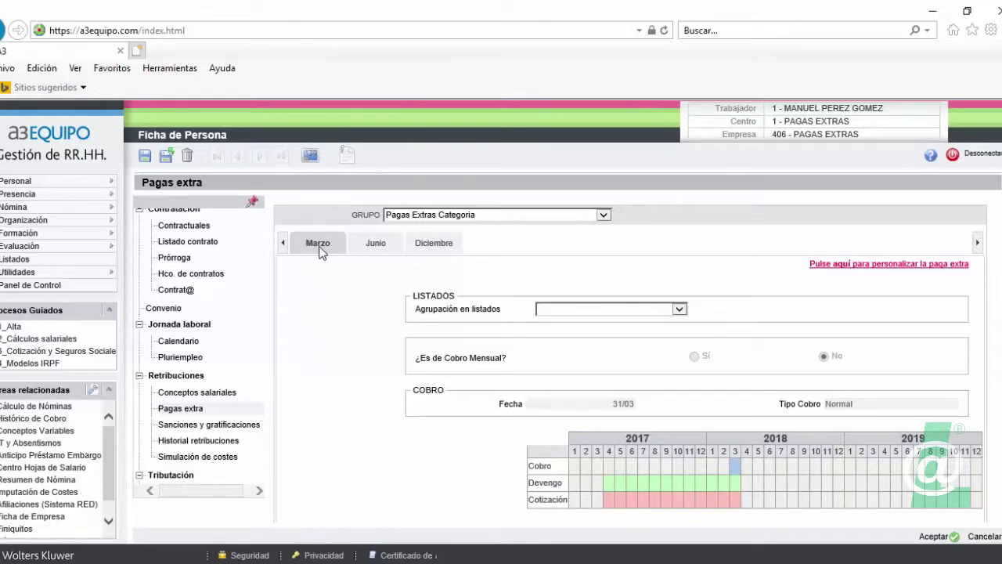
pyautogui.scroll(-1, 320, 251)
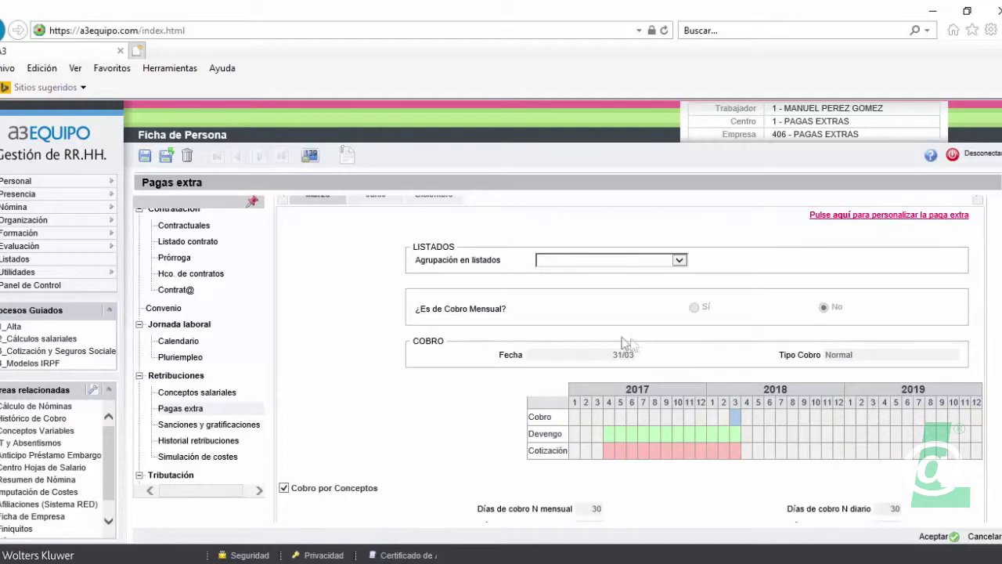
pyautogui.scroll(-3, 655, 385)
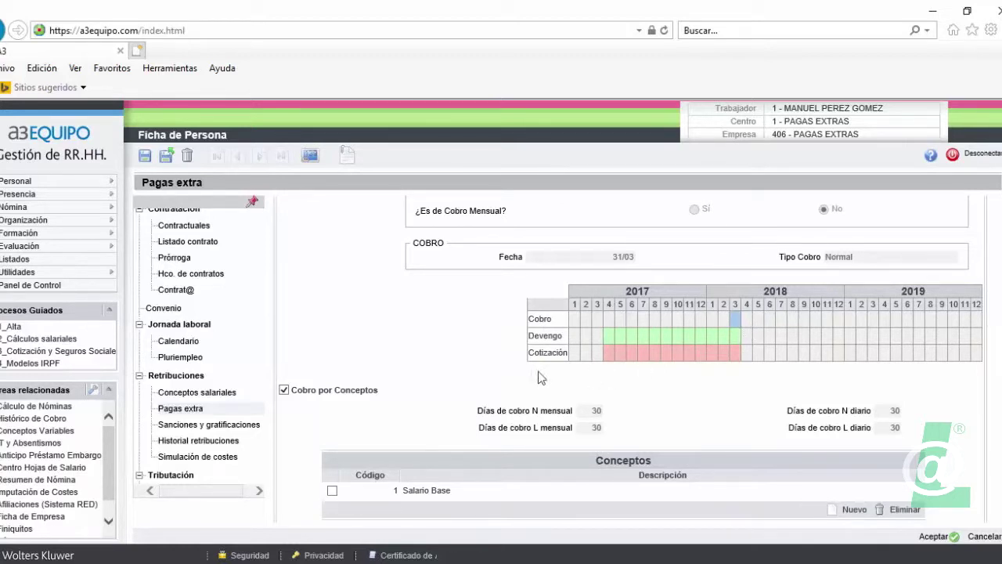
pyautogui.click(734, 319)
# Disable and re-enable Cobro por Conceptos for the March extra pay, and examine its payment days, concepts and percentage to apply
pyautogui.click(284, 390)
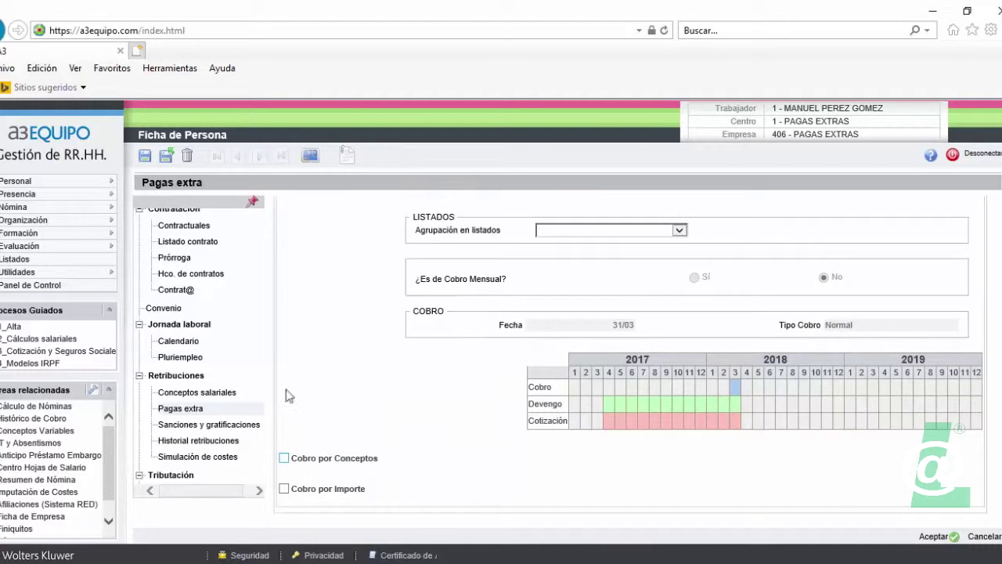
pyautogui.click(285, 459)
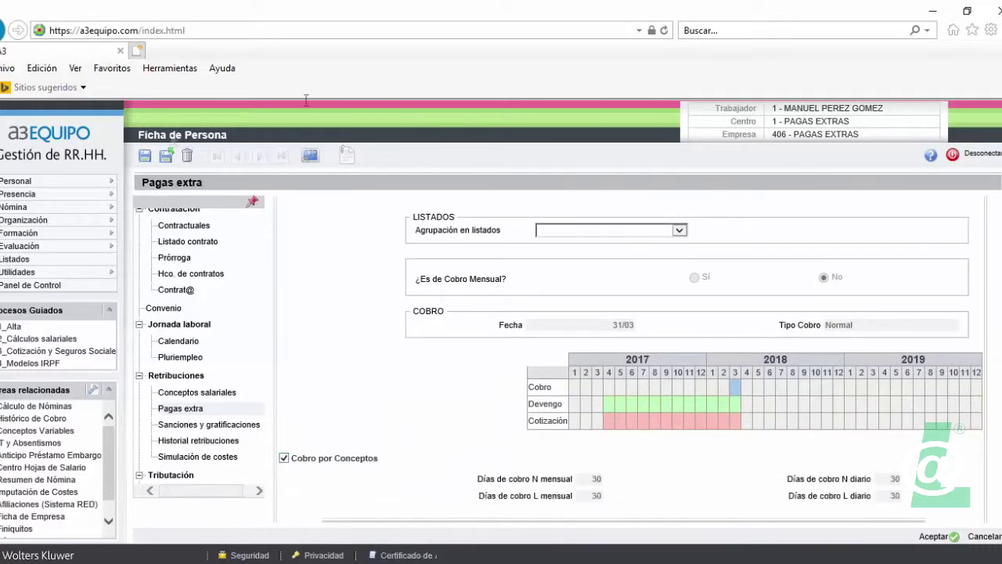
pyautogui.scroll(-3, 814, 373)
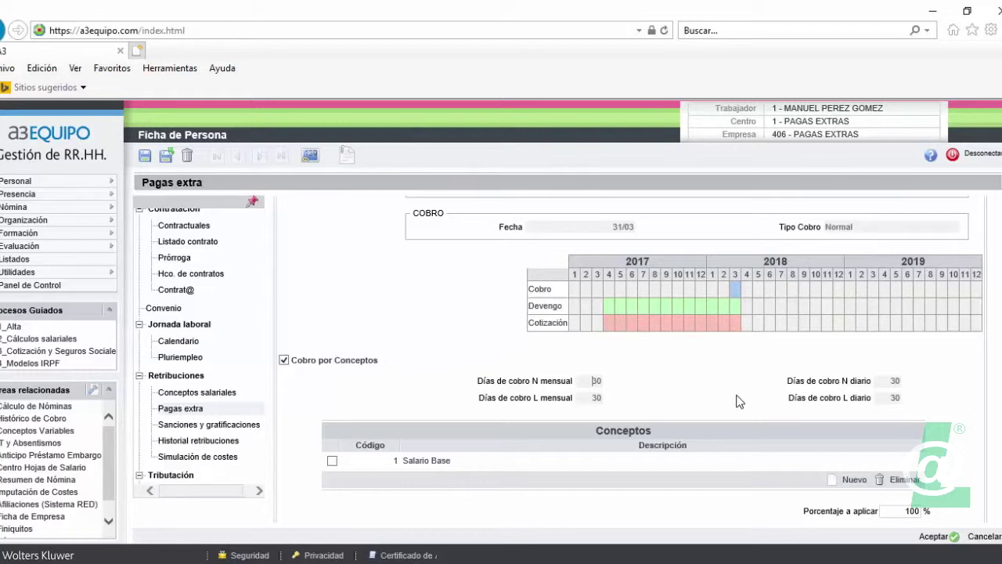
pyautogui.doubleClick(591, 397)
pyautogui.scroll(-2, 885, 495)
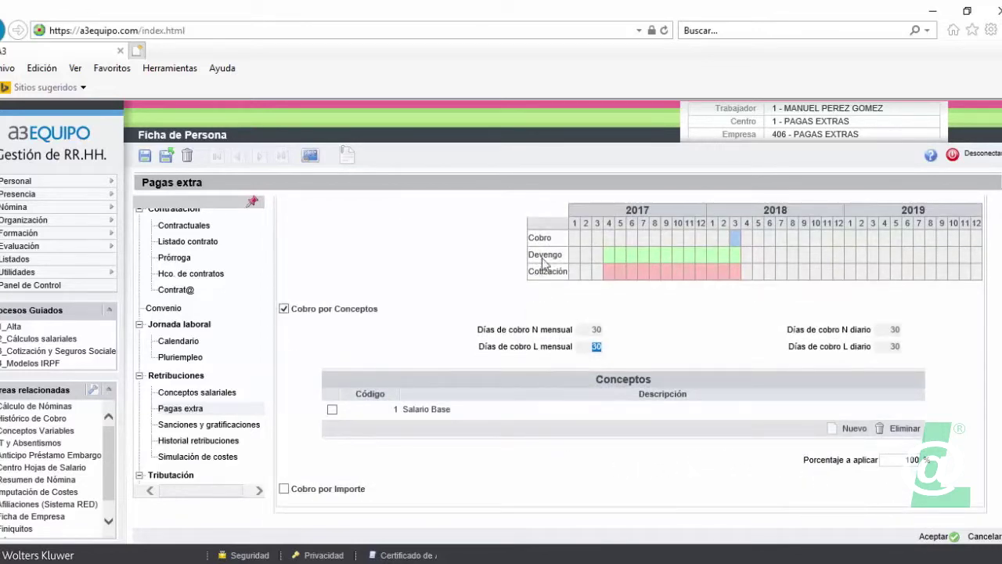
pyautogui.scroll(5, 541, 328)
pyautogui.scroll(-1, 468, 270)
pyautogui.scroll(-4, 470, 313)
pyautogui.scroll(4, 472, 315)
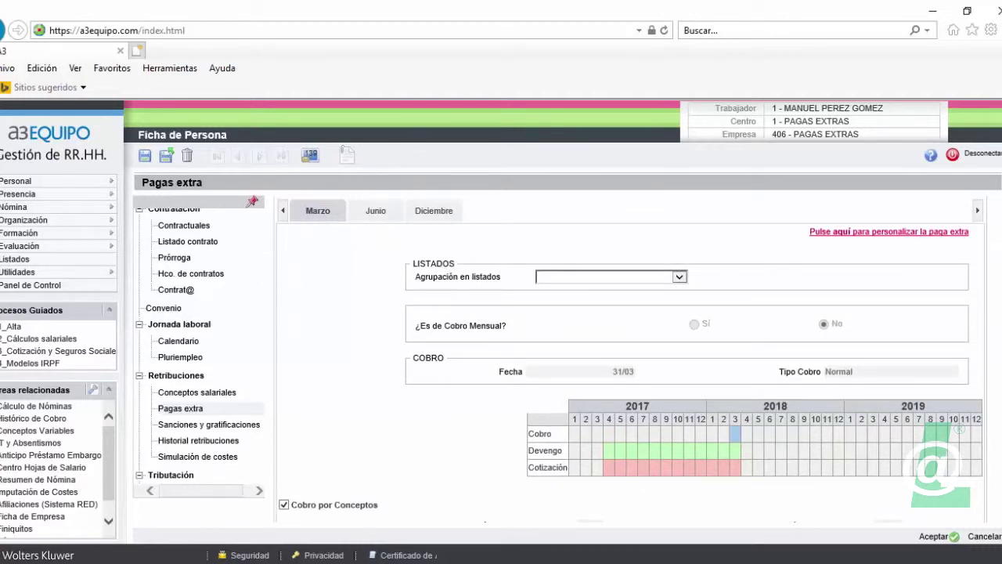
# Check the amount in the employee's Conceptos salariales section and accept the record
pyautogui.click(935, 537)
pyautogui.scroll(2, 188, 356)
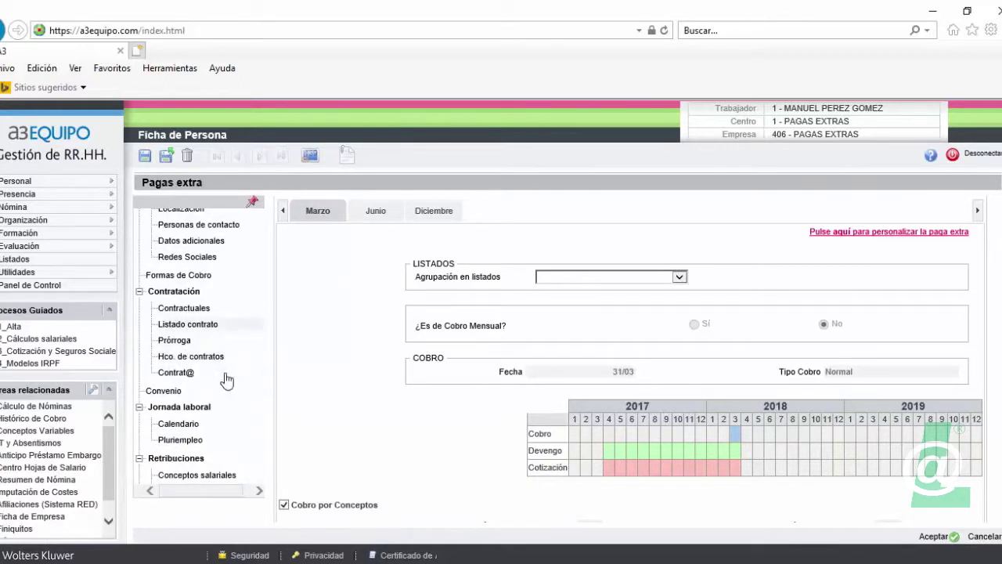
pyautogui.scroll(1, 233, 345)
pyautogui.scroll(-1, 190, 407)
pyautogui.scroll(-3, 184, 393)
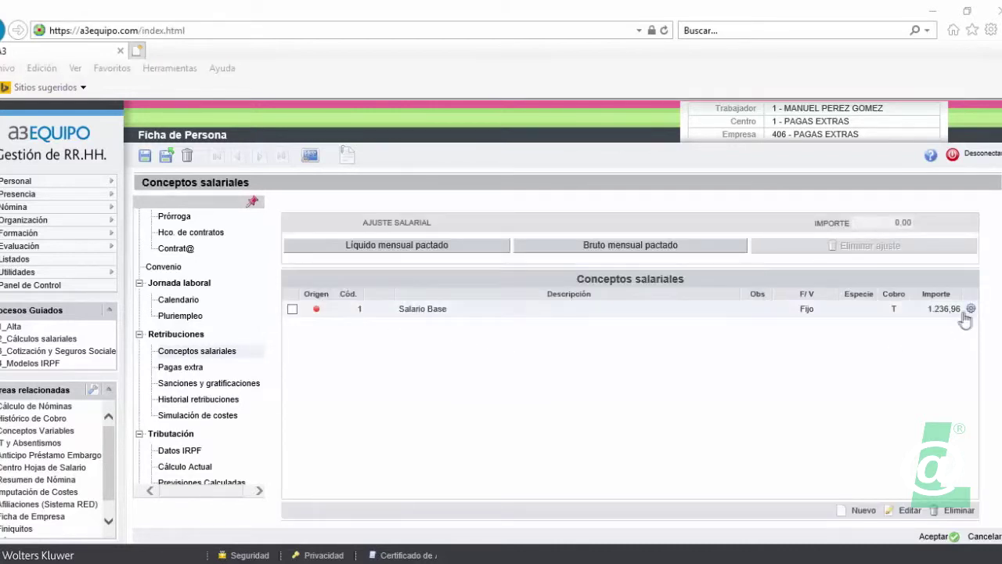
pyautogui.click(934, 537)
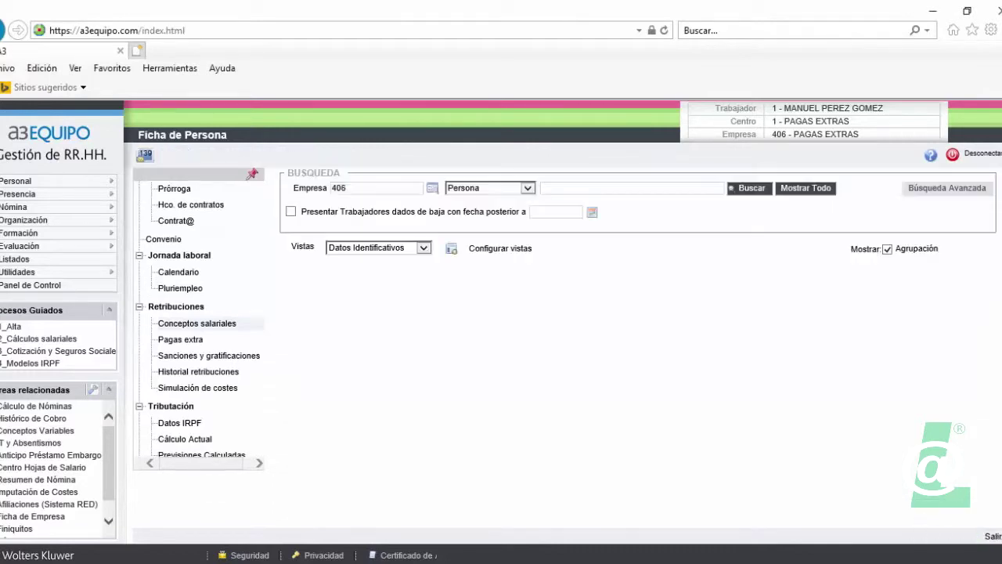
# Open the Mensual y Extra payroll calculation and replace its worker list with the first employee found for company 406
pyautogui.moveTo(43, 183)
pyautogui.moveTo(17, 208)
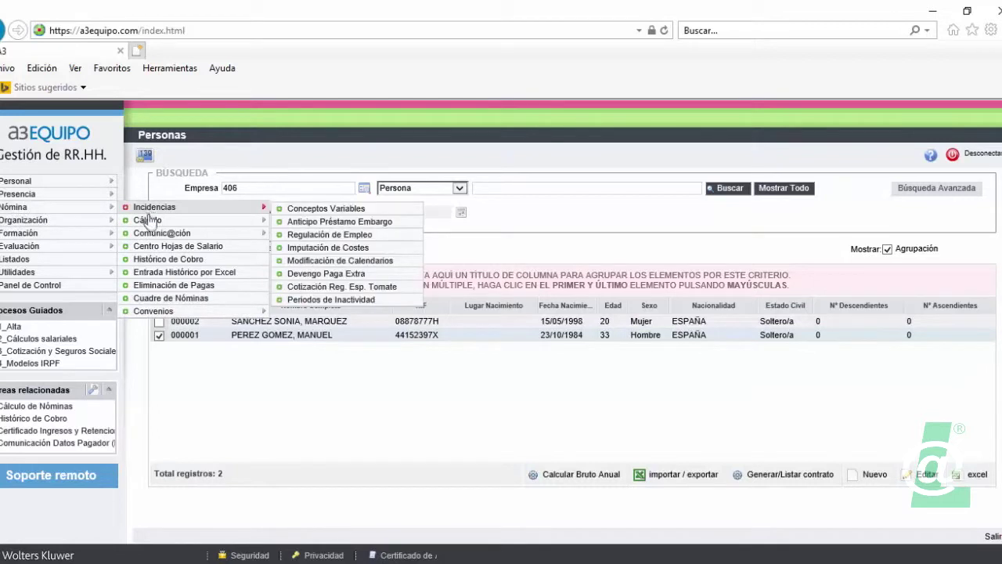
pyautogui.moveTo(149, 223)
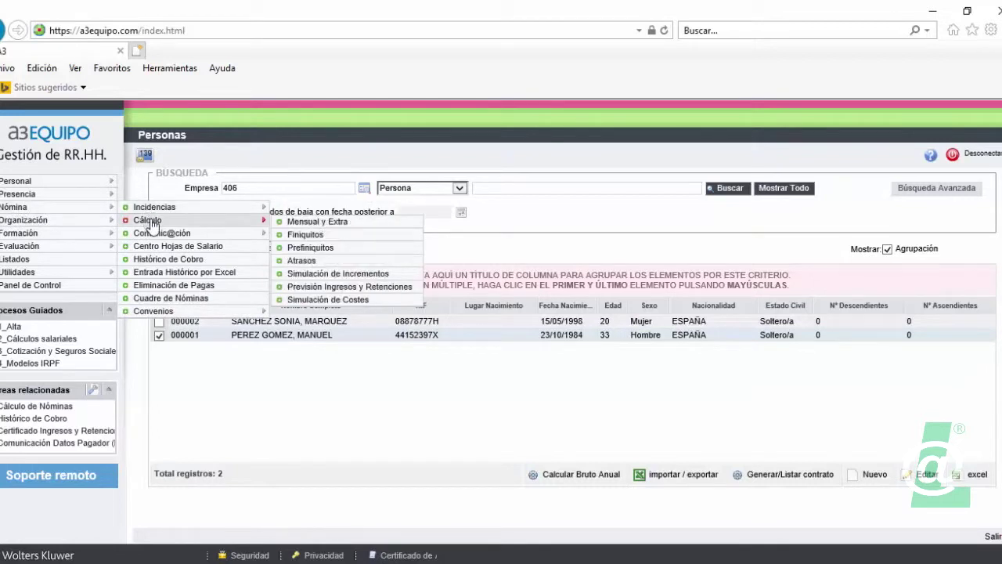
pyautogui.click(317, 224)
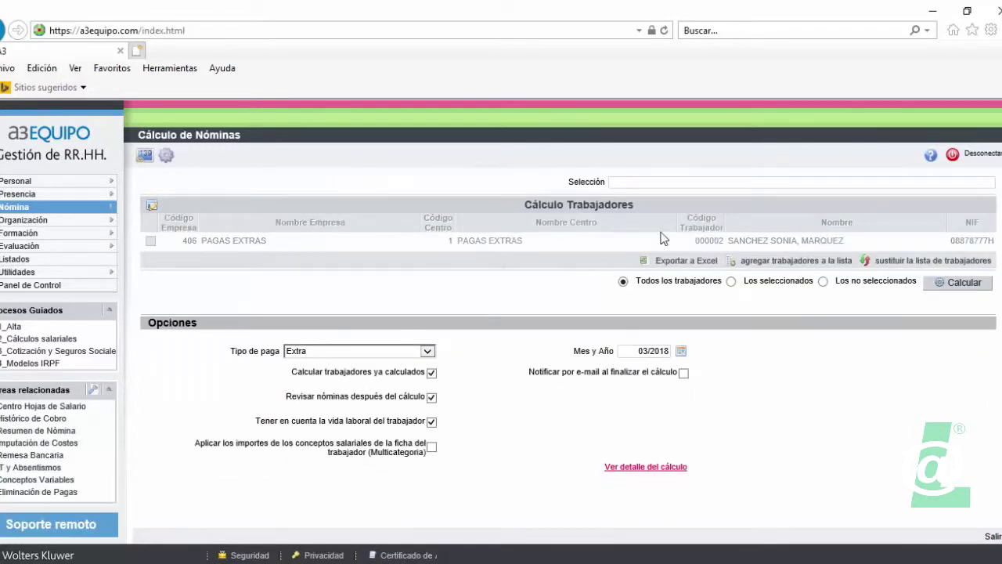
pyautogui.click(893, 260)
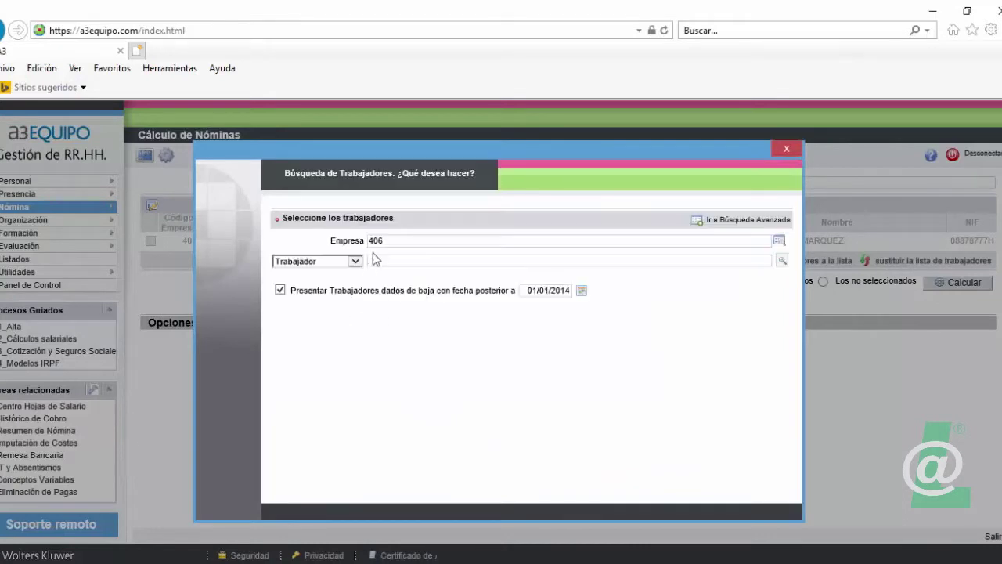
pyautogui.click(782, 260)
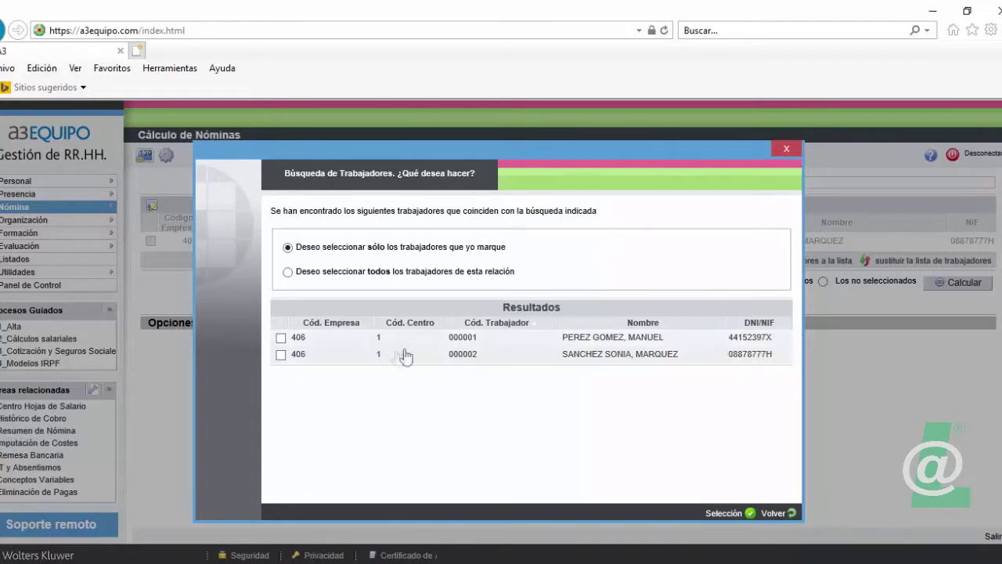
pyautogui.click(280, 337)
pyautogui.click(725, 515)
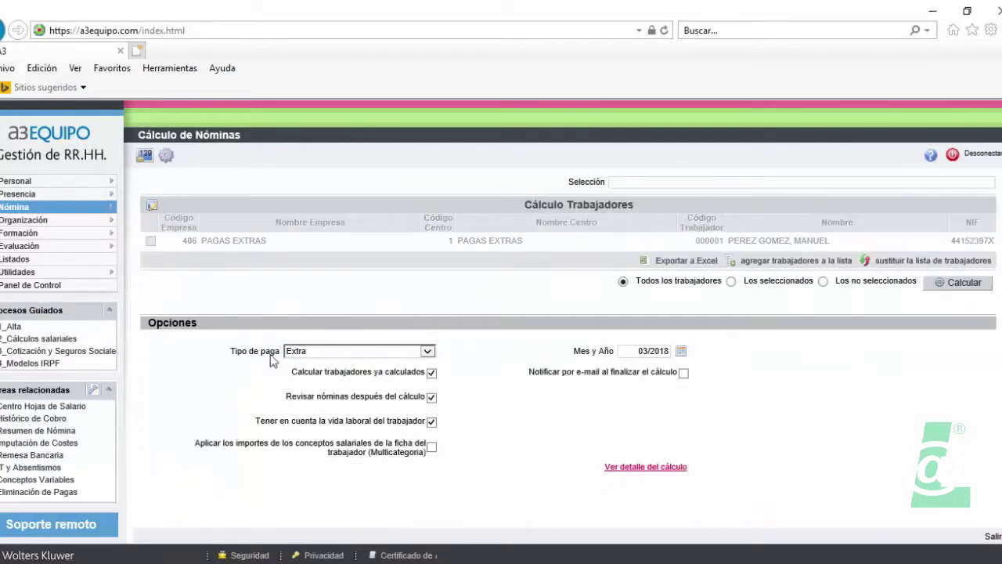
# Calculate the payroll with pay type Extra for 03/2018, review the resulting payslip and leave the calculation
pyautogui.click(430, 352)
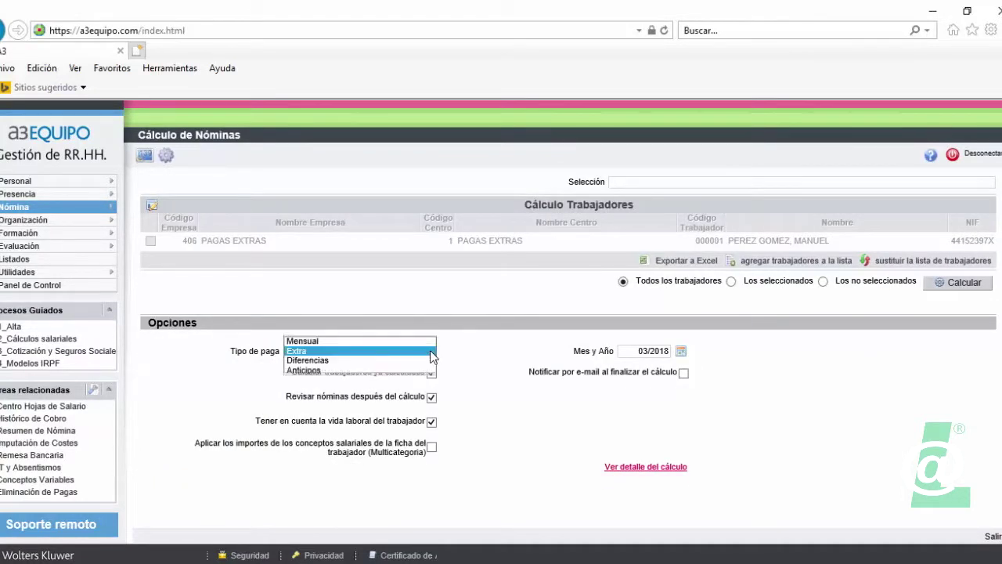
pyautogui.click(311, 353)
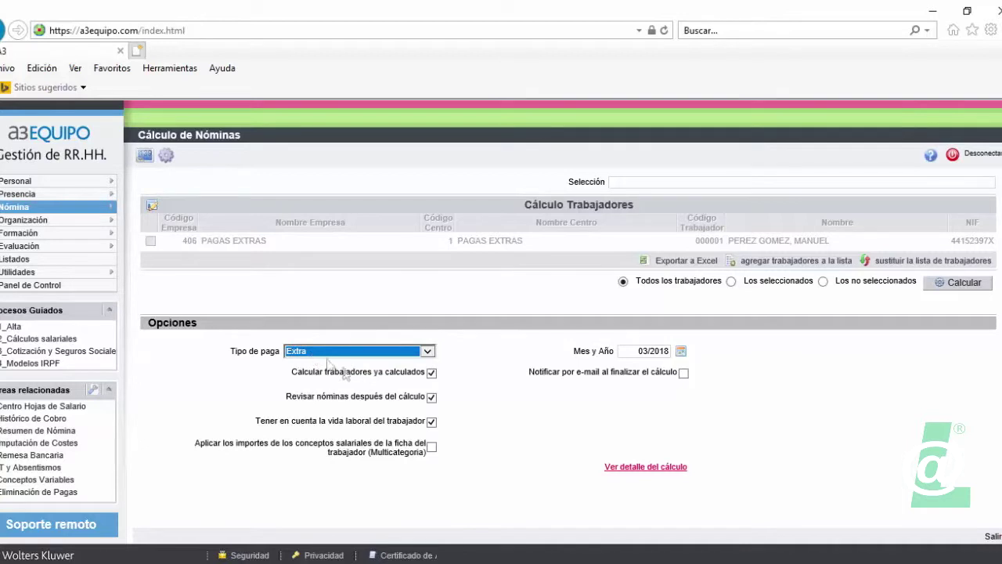
pyautogui.doubleClick(630, 352)
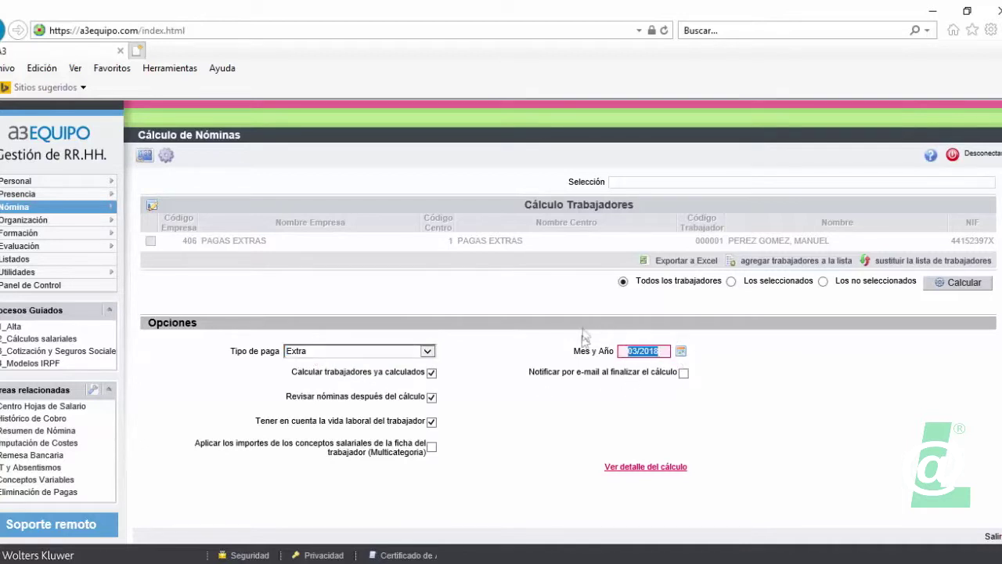
pyautogui.click(963, 285)
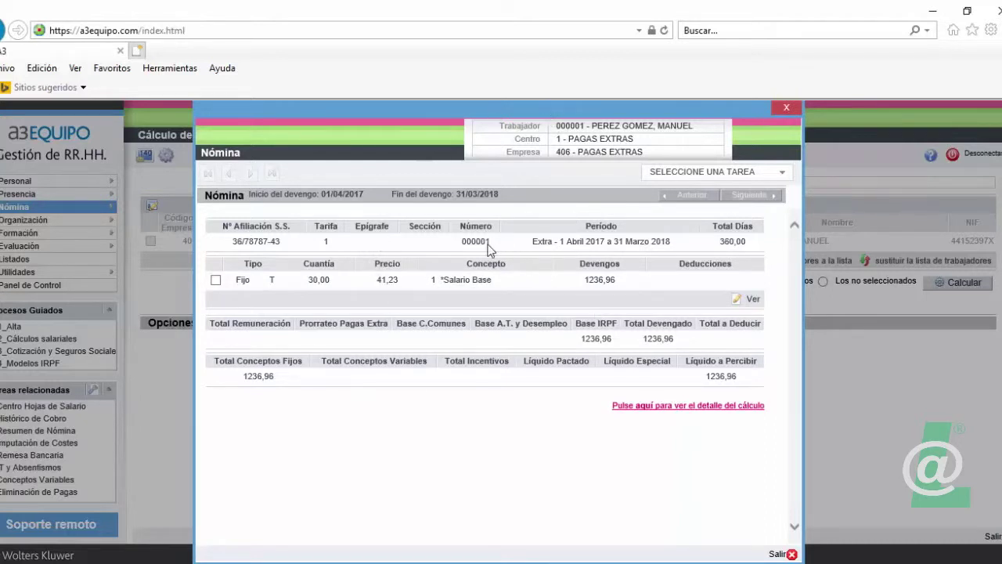
pyautogui.click(779, 553)
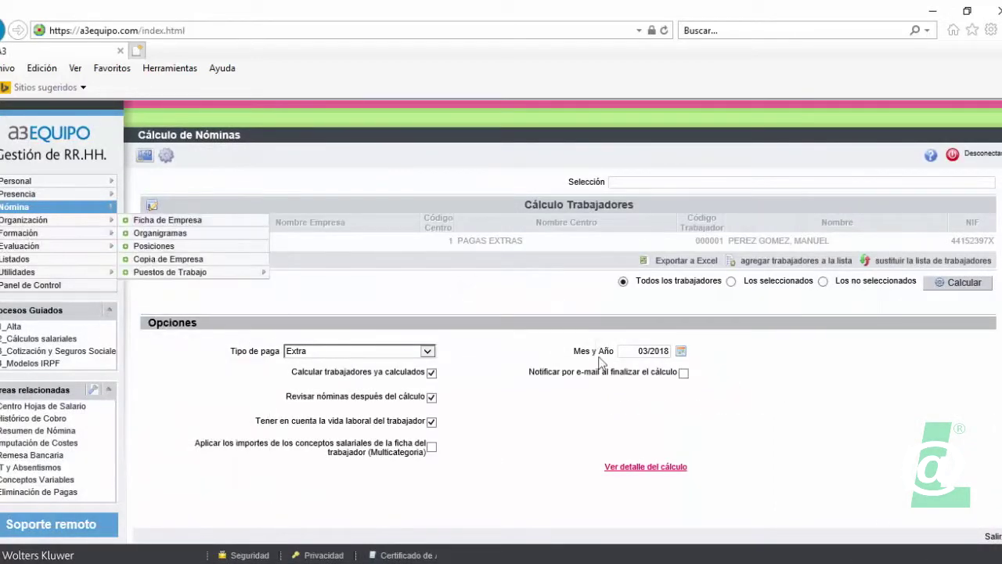
pyautogui.click(992, 537)
# Start a new variable concept in Nómina's Conceptos Variables at Trabajador level
pyautogui.moveTo(17, 212)
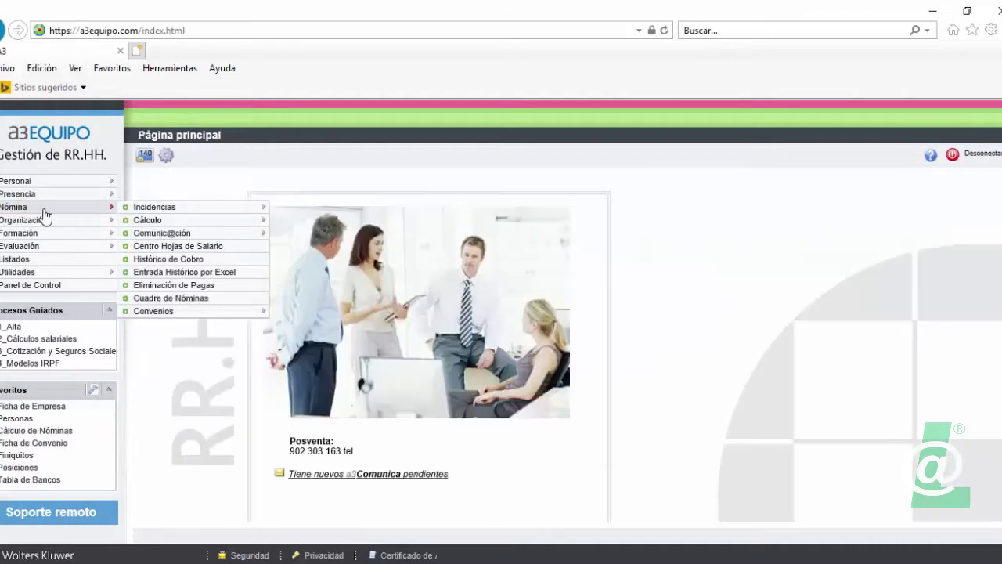
pyautogui.moveTo(143, 213)
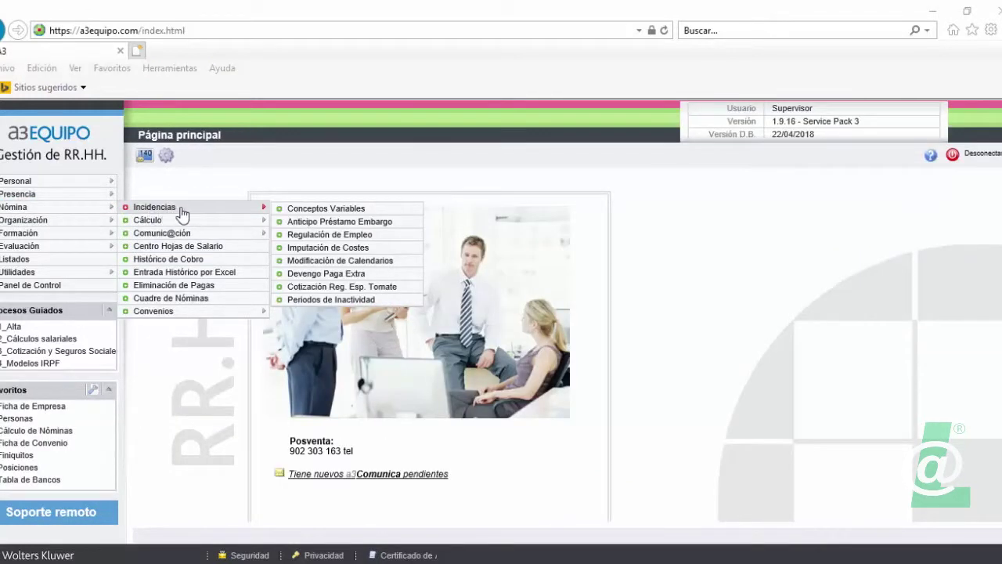
pyautogui.click(313, 209)
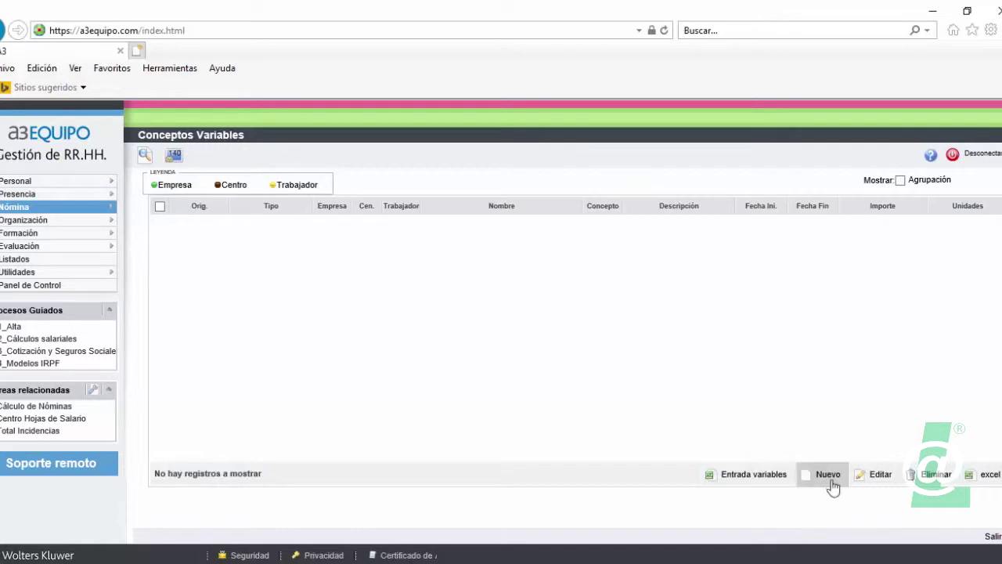
pyautogui.click(829, 475)
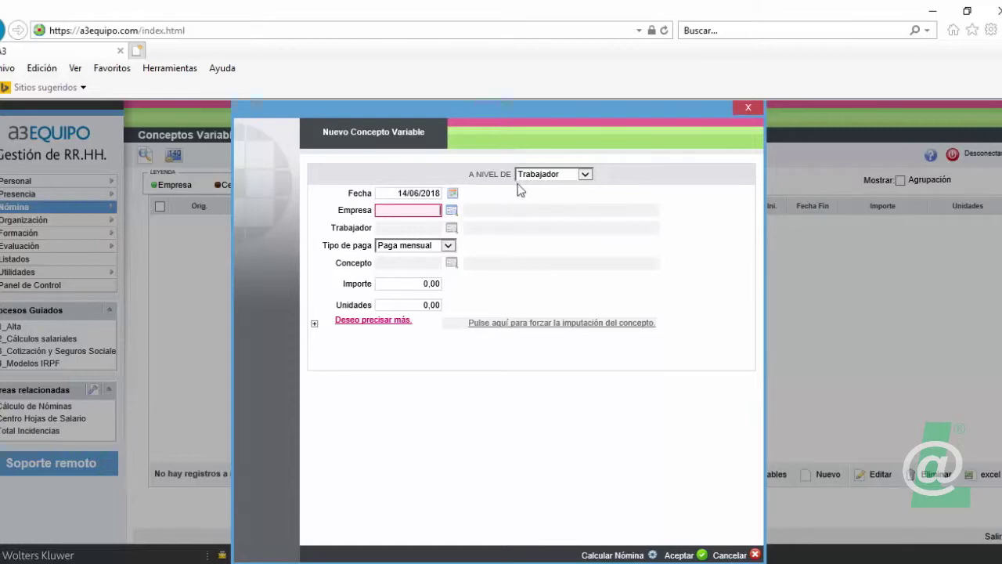
pyautogui.click(585, 174)
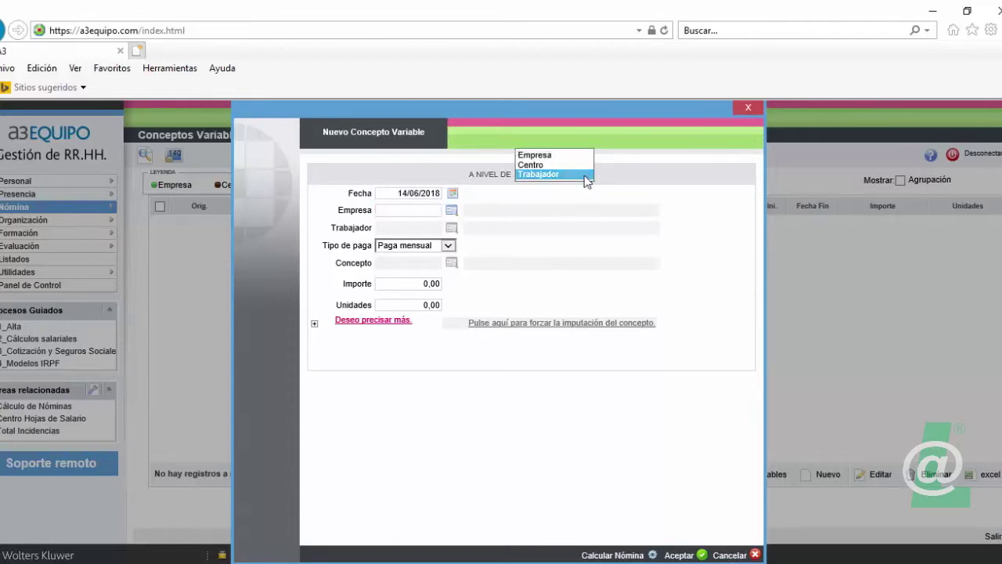
pyautogui.click(573, 176)
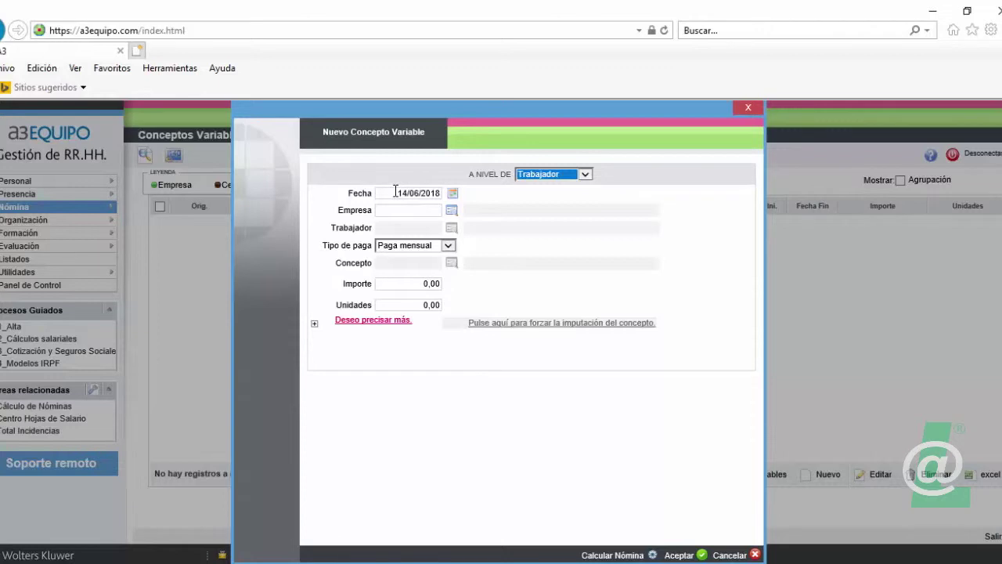
# Set the variable concept's date to 30/03/2018, its company to 406 and its worker to the first one listed
pyautogui.click(396, 192)
pyautogui.write('30')
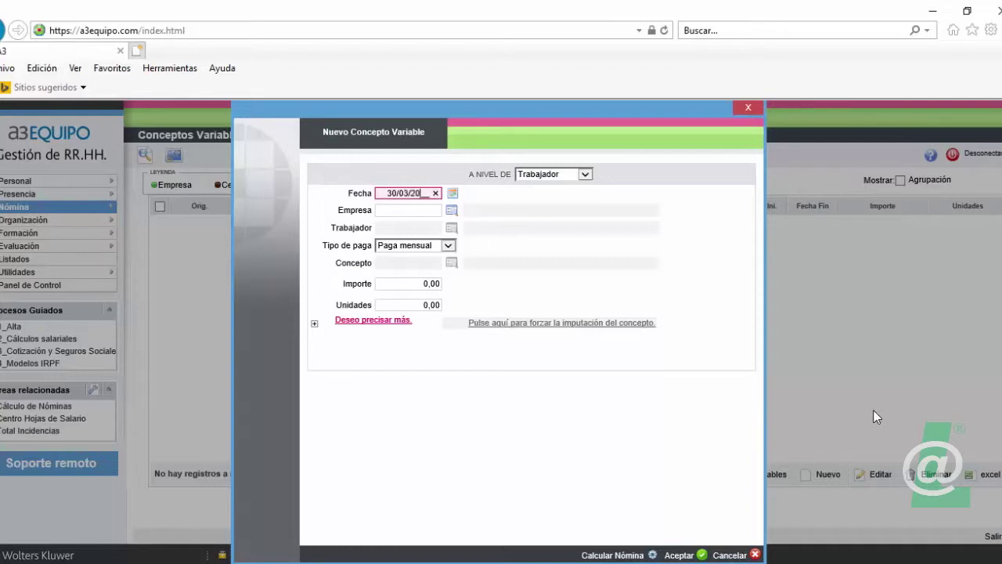
pyautogui.click(408, 210)
pyautogui.write('40')
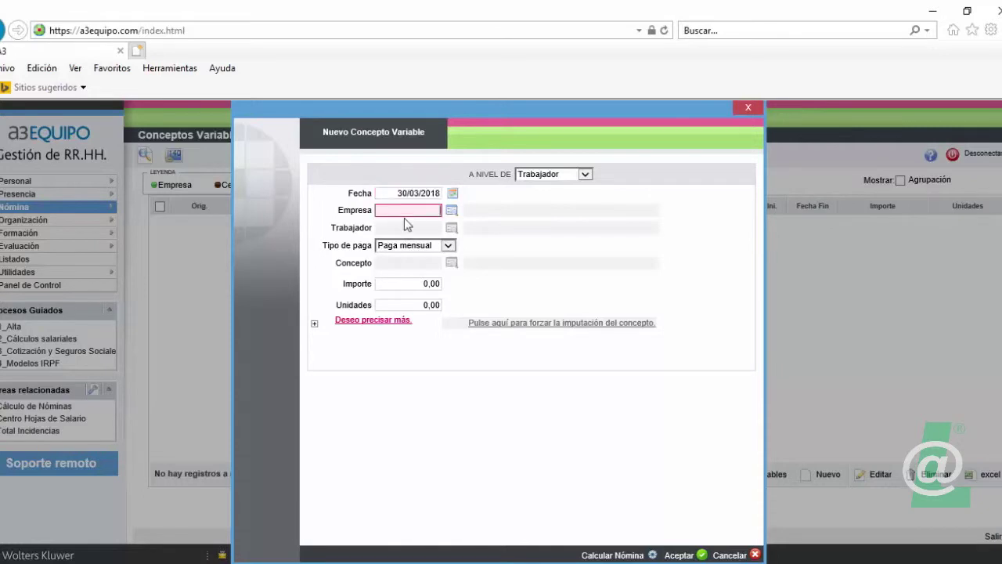
pyautogui.click(396, 225)
pyautogui.click(452, 229)
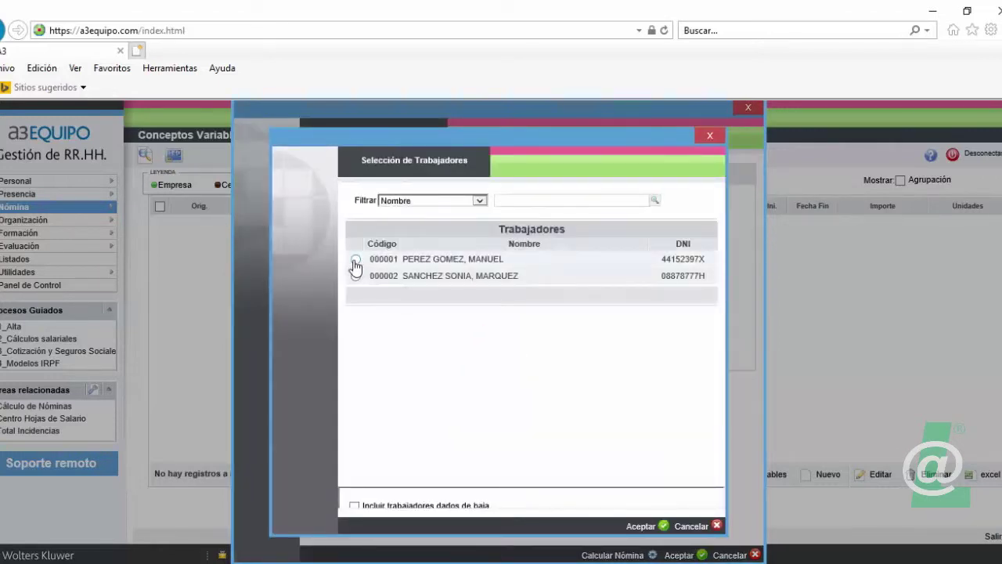
pyautogui.click(356, 260)
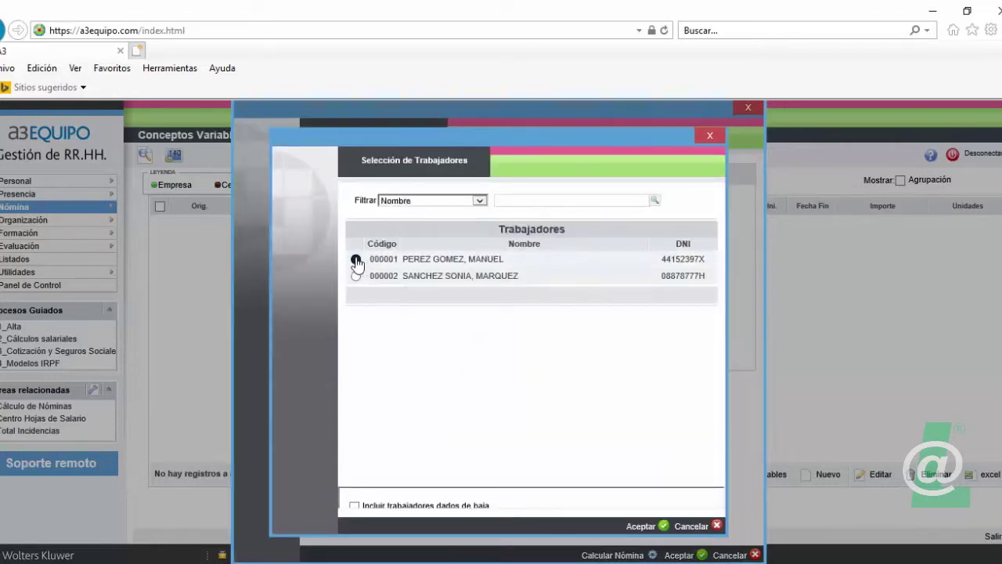
pyautogui.click(641, 525)
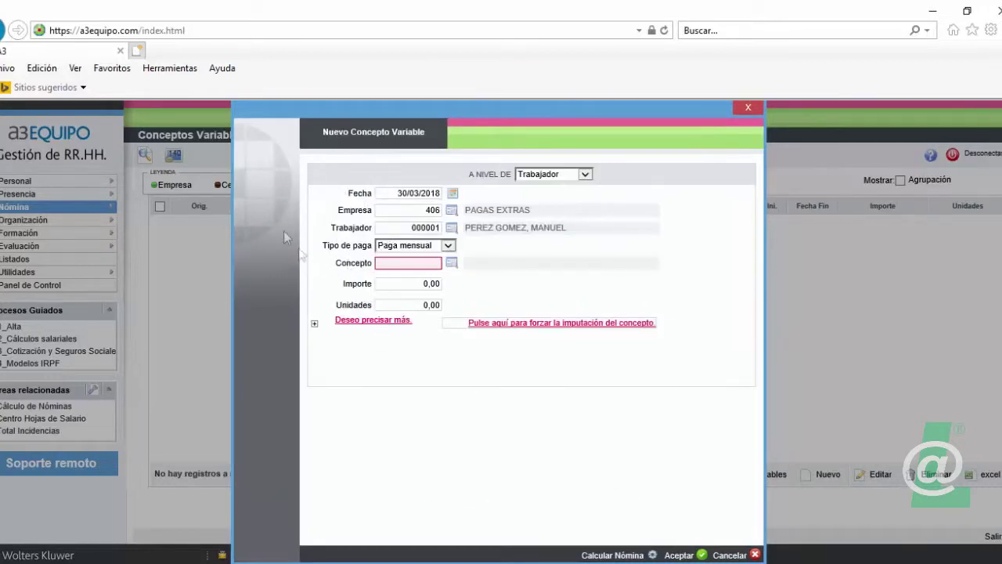
# Set the variable concept's pay type to Paga extra for Marzo and choose the Salario Base concept
pyautogui.click(447, 245)
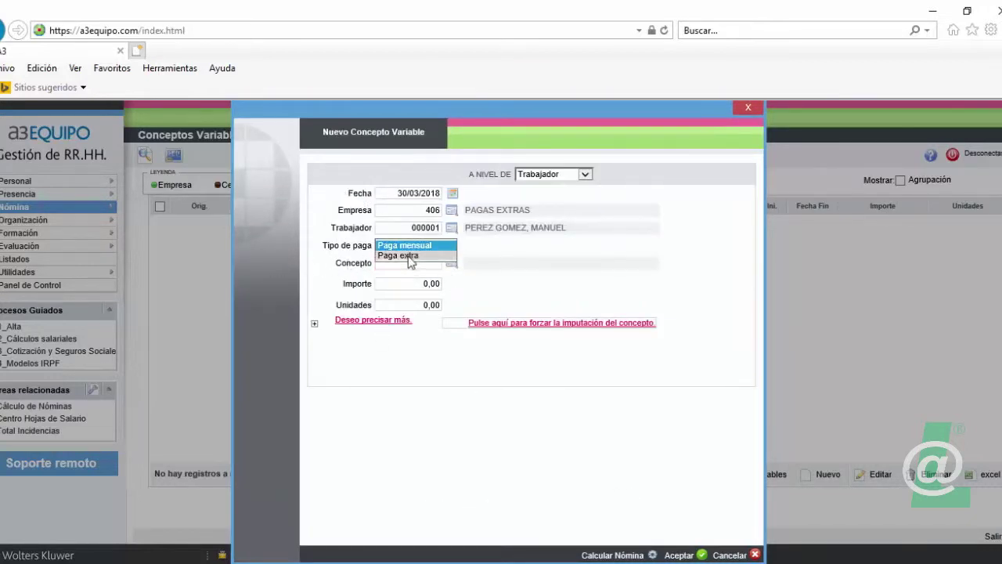
pyautogui.click(445, 256)
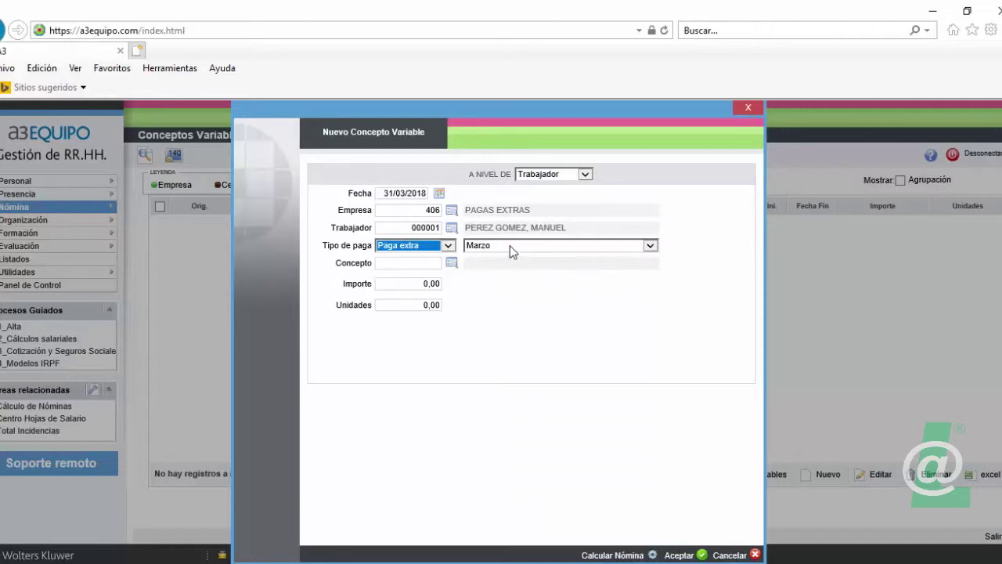
pyautogui.click(395, 263)
pyautogui.click(451, 264)
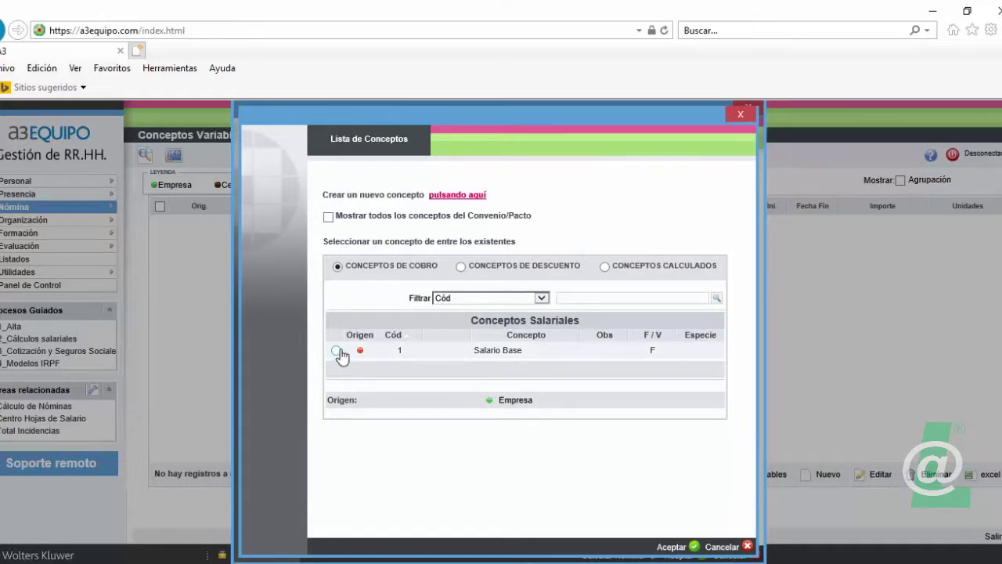
pyautogui.click(336, 351)
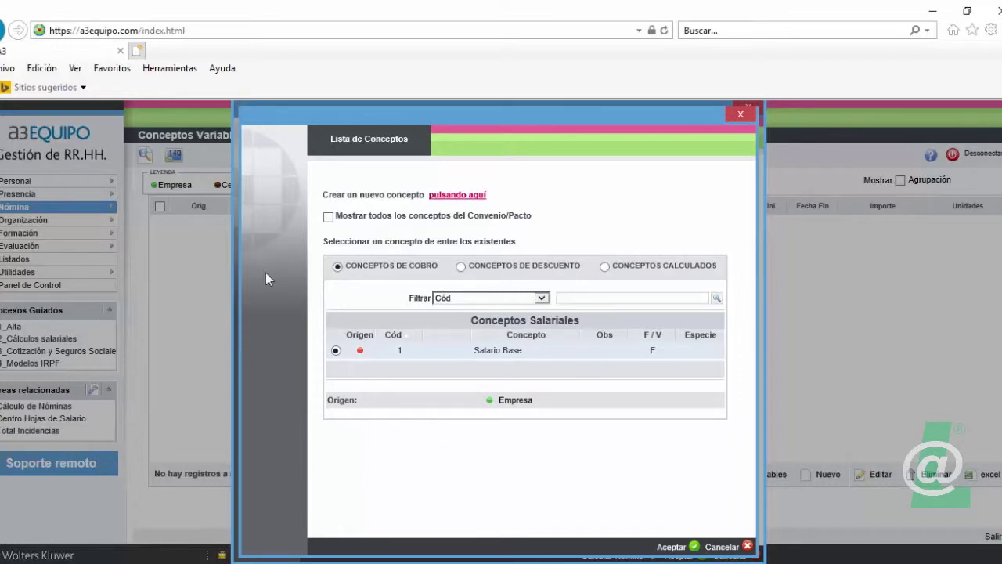
pyautogui.click(672, 547)
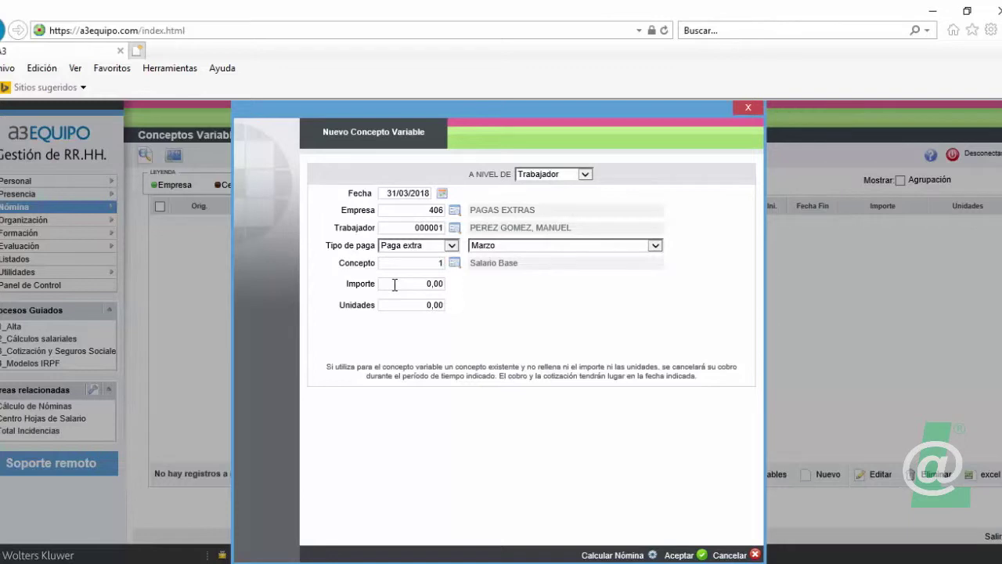
# Set the variable concept's amount to 2000, save it and acknowledge the recalculation notice
pyautogui.click(395, 284)
pyautogui.write('2000')
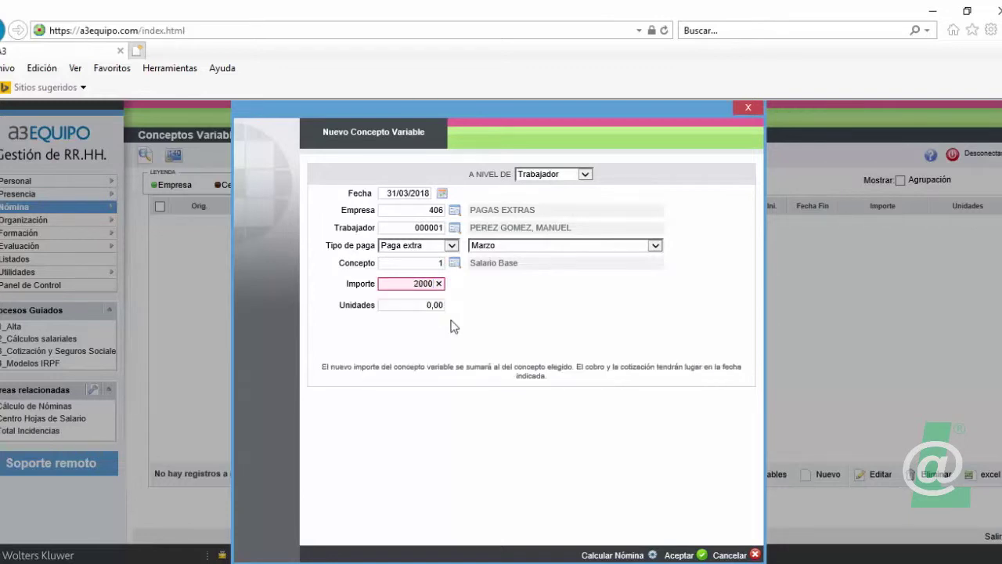
pyautogui.click(674, 558)
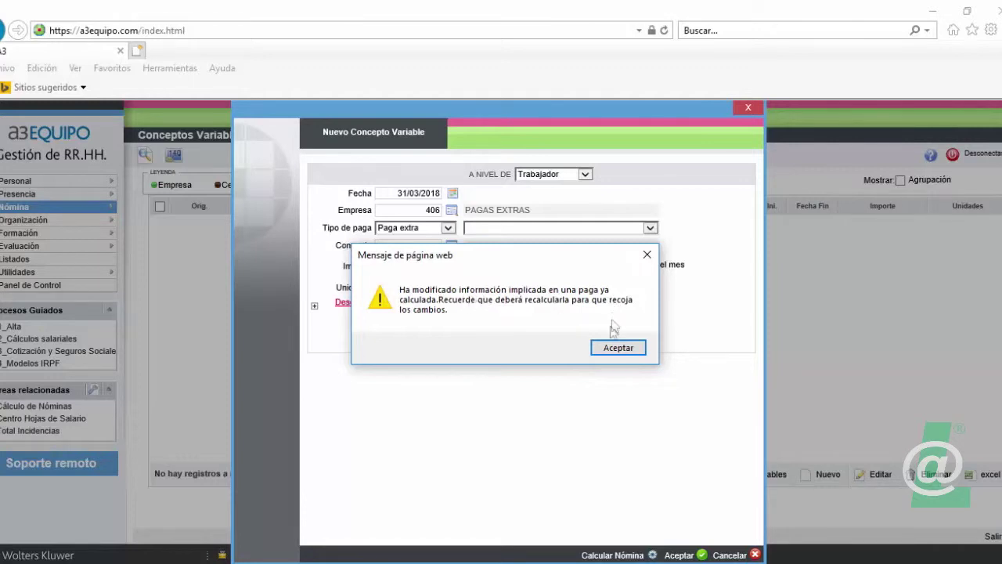
pyautogui.click(618, 351)
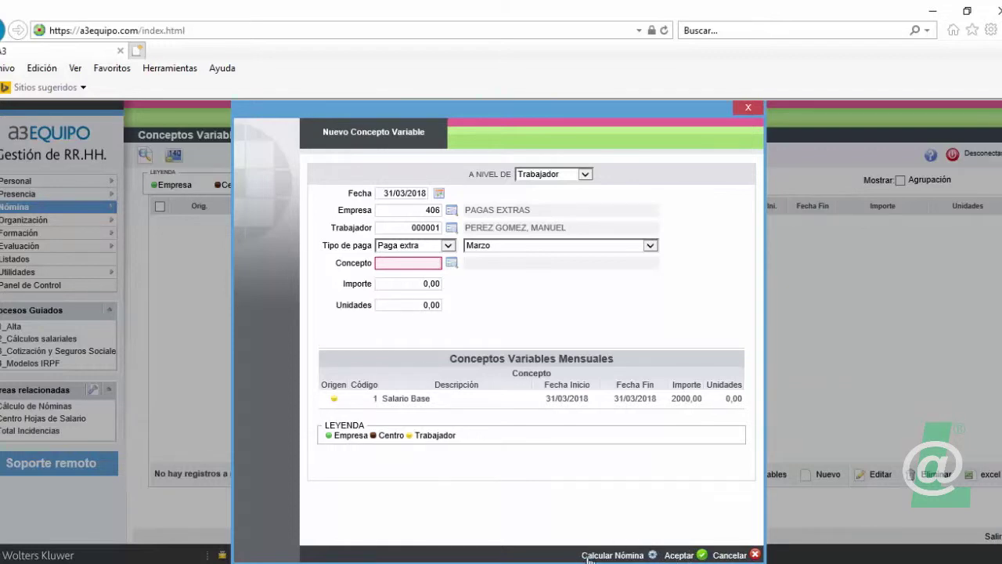
# Run Calcular Nómina from the variable concept form, agree to record the data and close the form
pyautogui.click(628, 558)
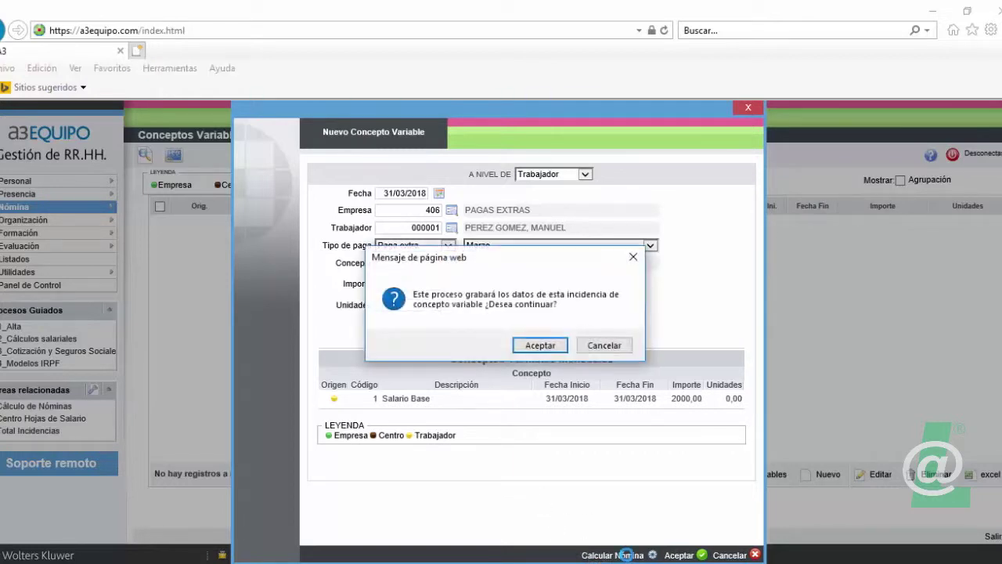
pyautogui.click(526, 348)
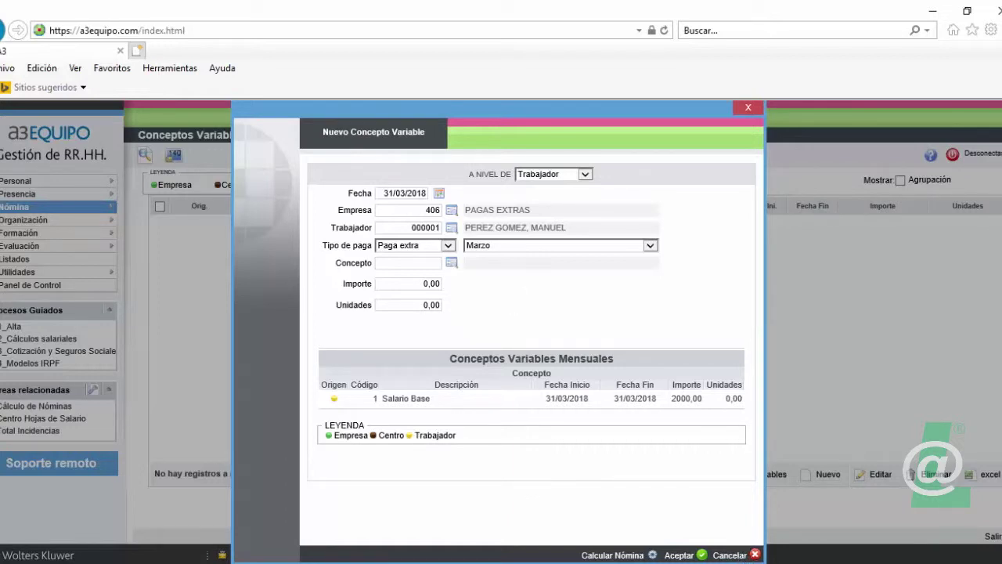
pyautogui.click(730, 554)
# Recalculate the Extra payroll for 03/2018 in Mensual y Extra, review the payslip and leave the calculation
pyautogui.moveTo(33, 210)
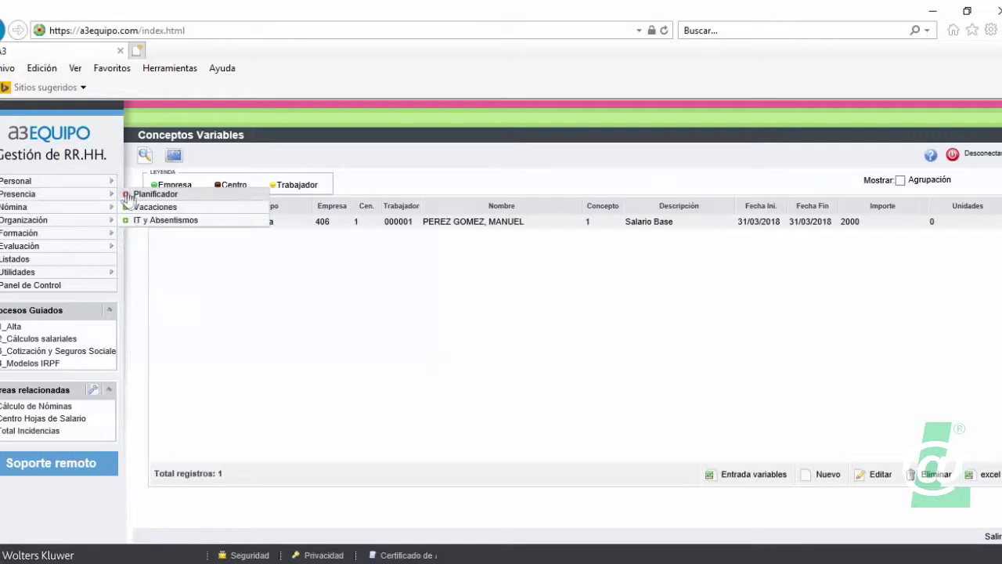
pyautogui.moveTo(146, 213)
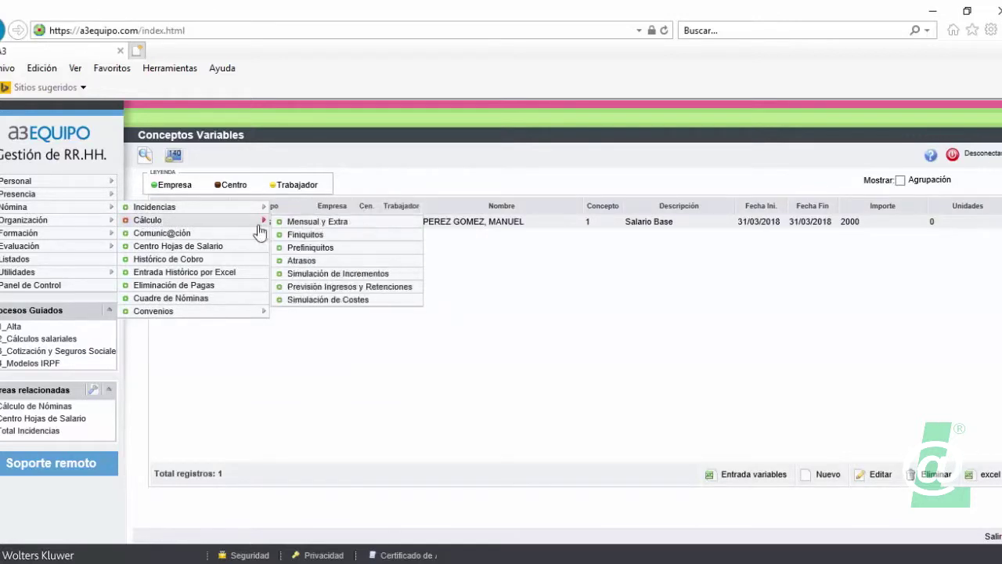
pyautogui.click(305, 225)
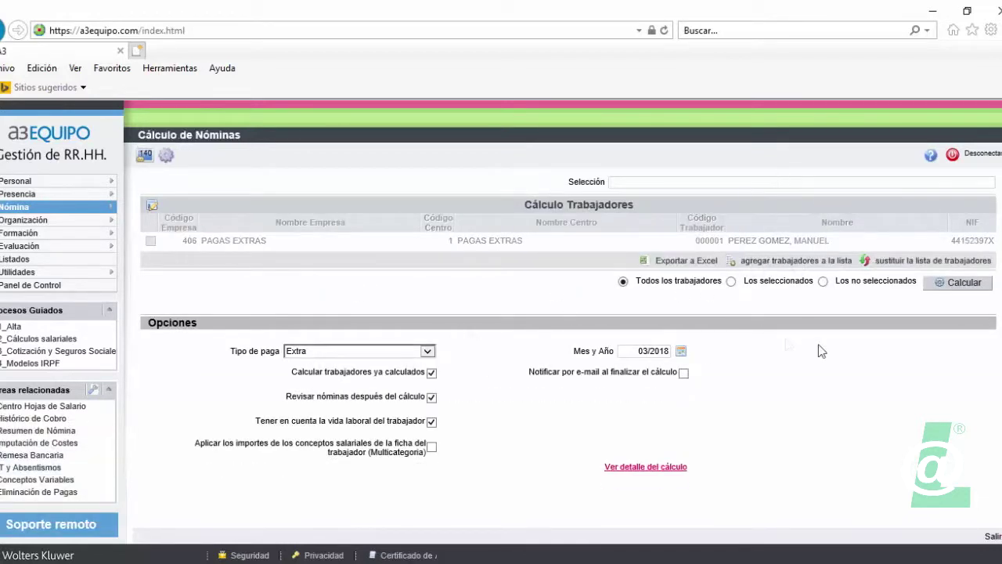
pyautogui.click(957, 283)
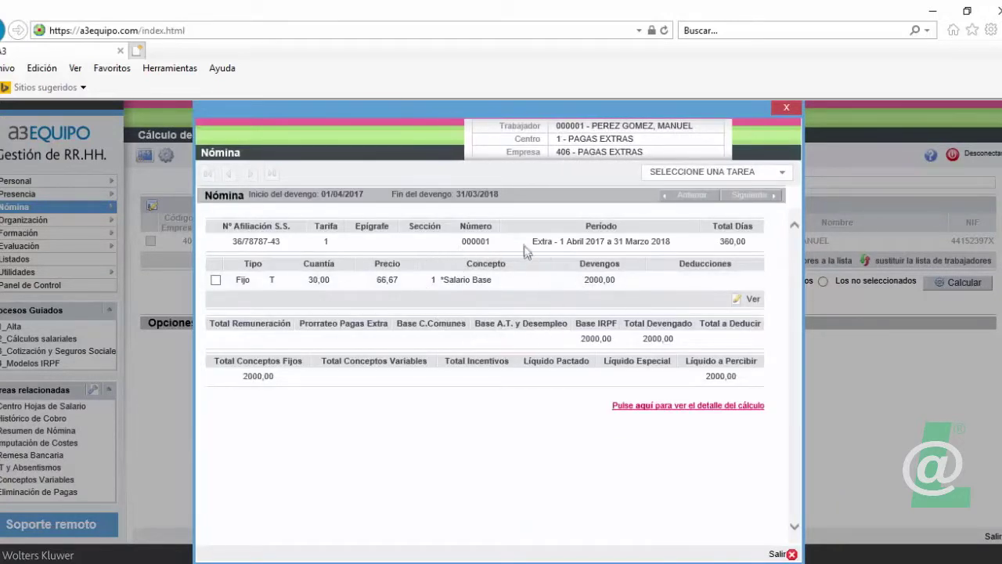
pyautogui.click(779, 555)
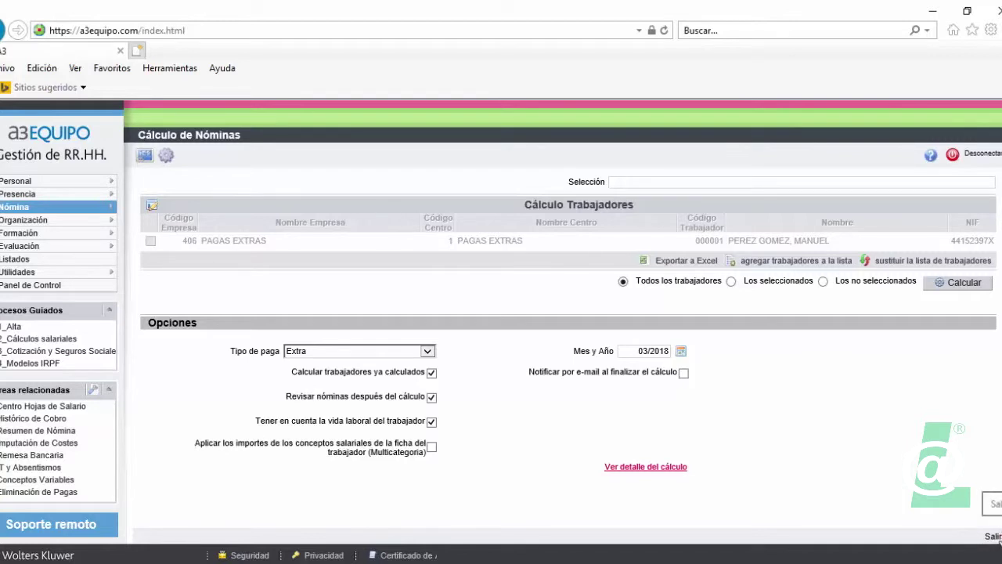
pyautogui.click(994, 537)
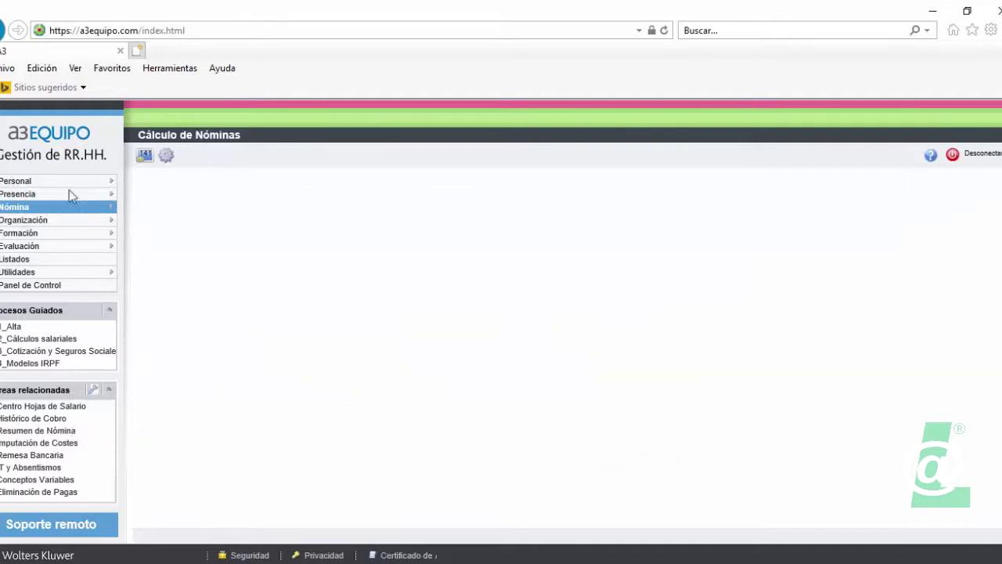
# Open the first listed employee of company 406 in Plantilla and review the Marzo payment settings under Pagas extra
pyautogui.moveTo(55, 186)
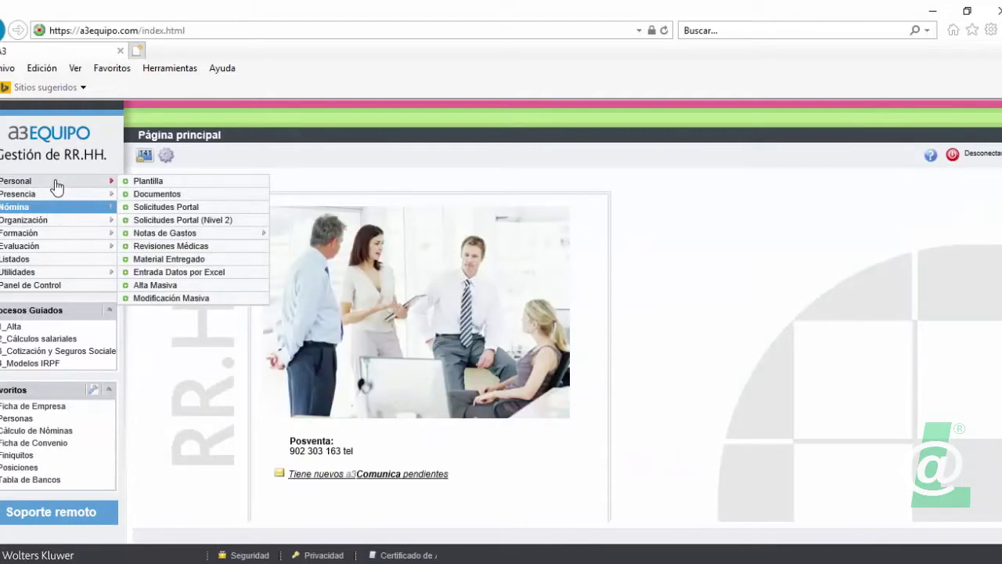
pyautogui.click(149, 186)
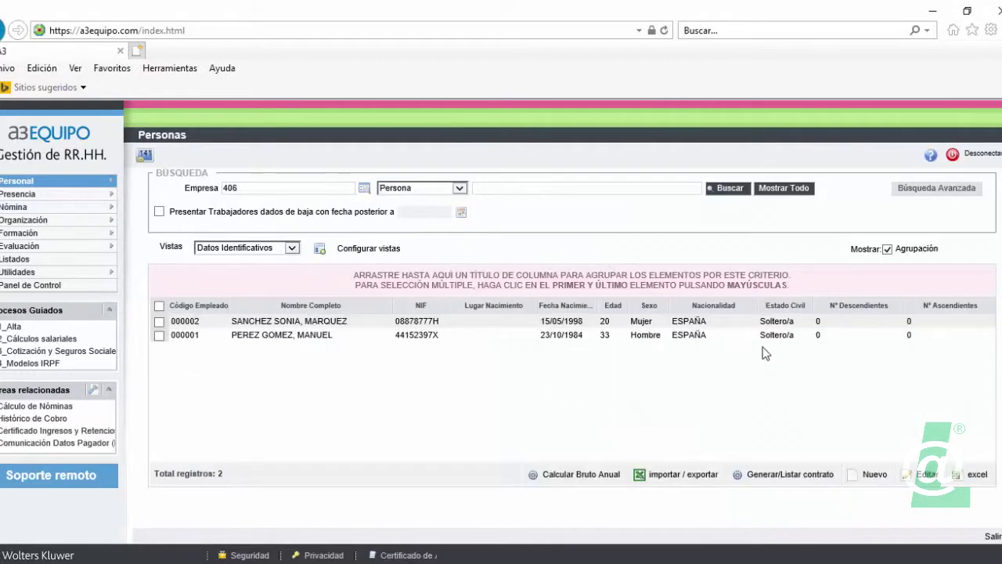
pyautogui.click(158, 321)
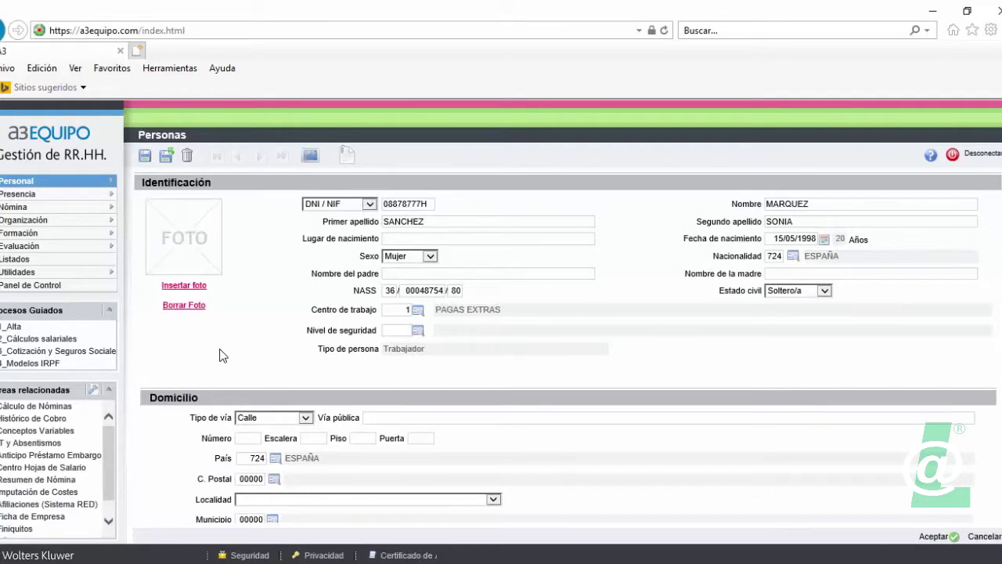
pyautogui.scroll(-3, 221, 319)
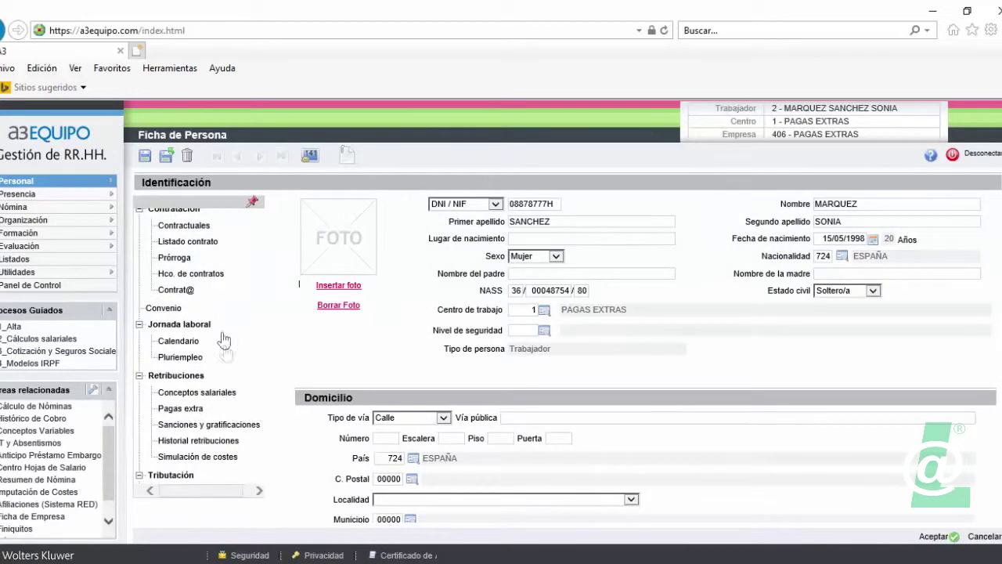
pyautogui.click(179, 410)
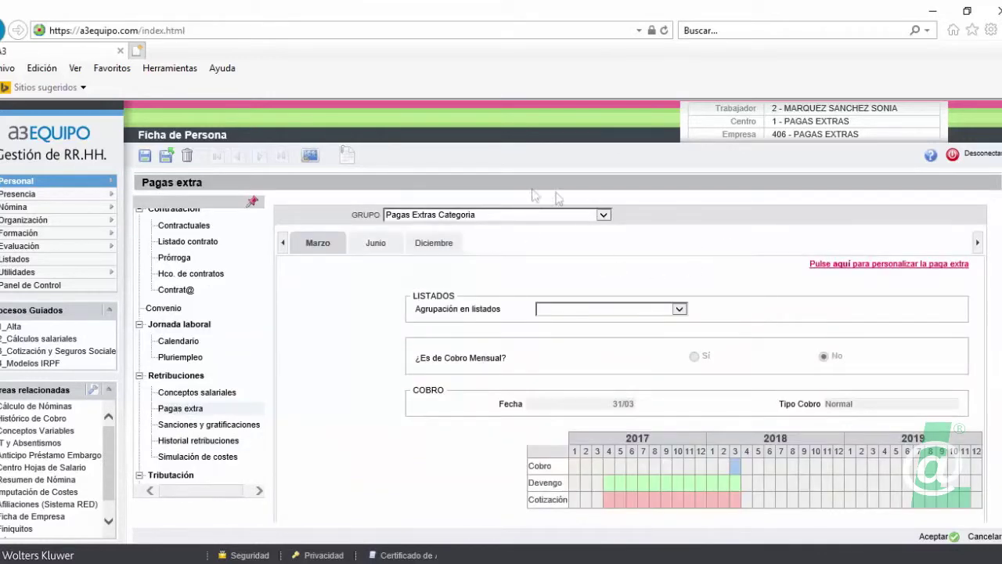
pyautogui.scroll(-1, 415, 249)
pyautogui.scroll(-3, 347, 222)
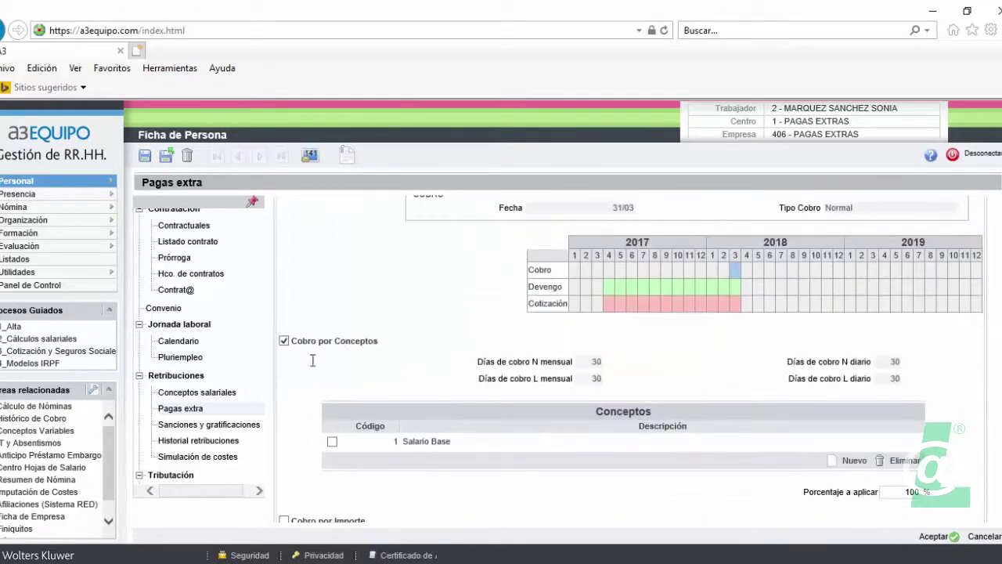
pyautogui.scroll(-1, 361, 352)
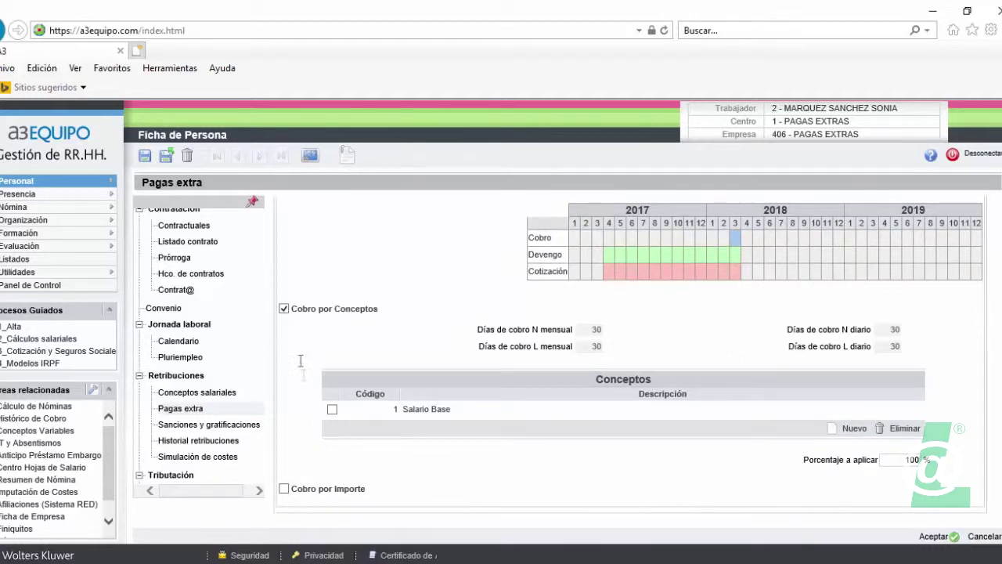
# Switch the Marzo extra pay from Cobro por Conceptos to Cobro por Importe, with 1500 Líquido, and accept the record
pyautogui.click(284, 309)
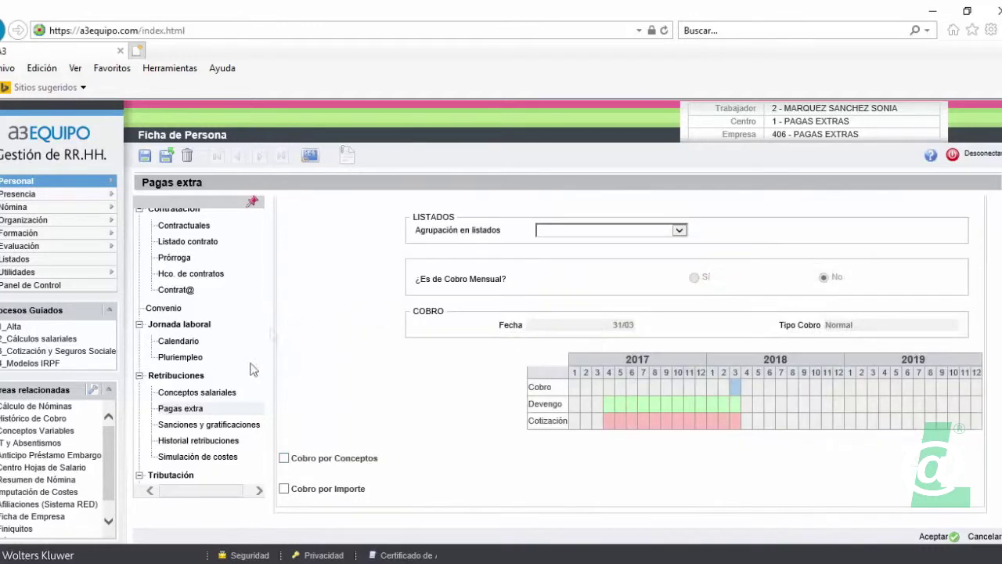
pyautogui.click(284, 490)
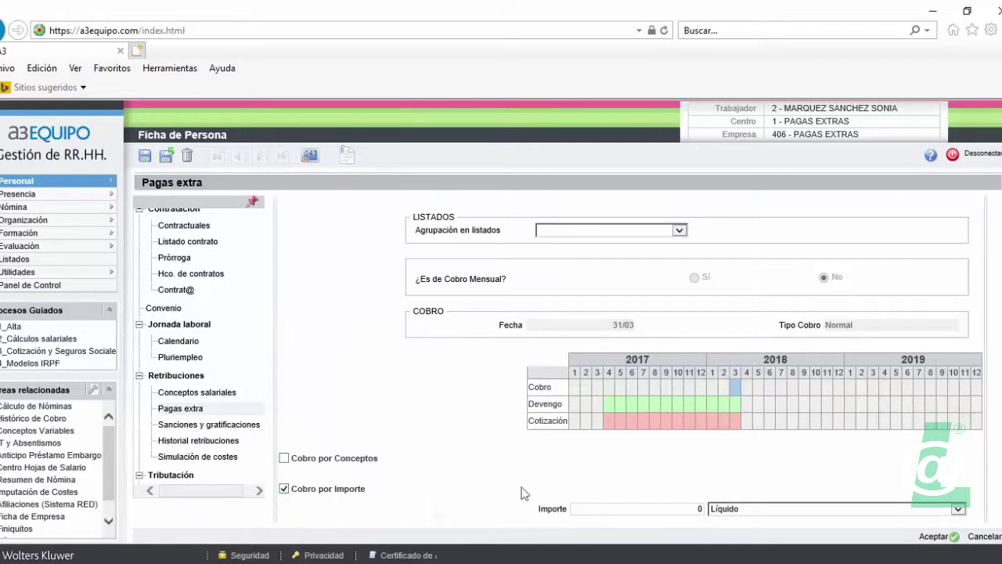
pyautogui.scroll(-1, 552, 416)
pyautogui.click(606, 492)
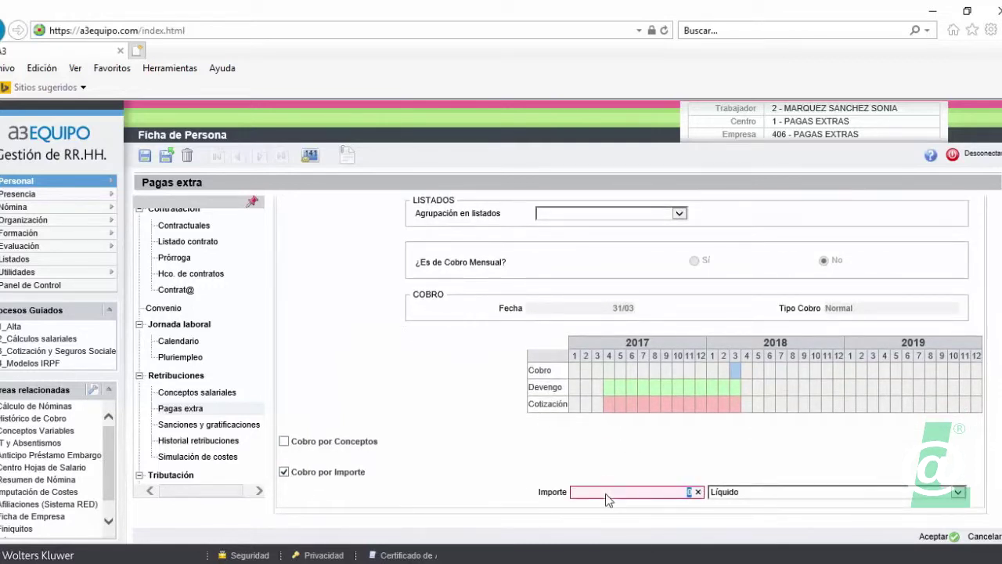
pyautogui.write('1500')
pyautogui.click(790, 492)
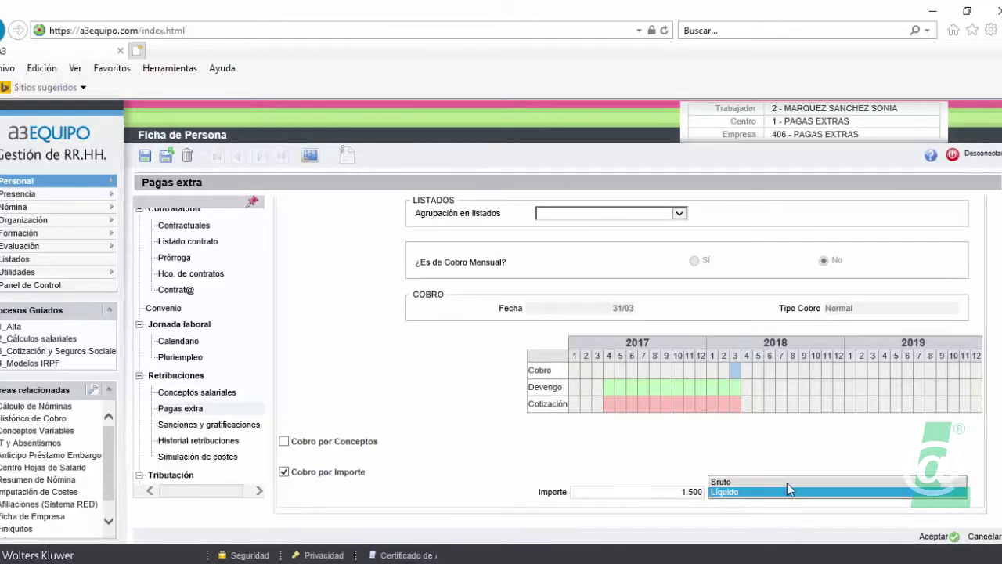
pyautogui.click(782, 494)
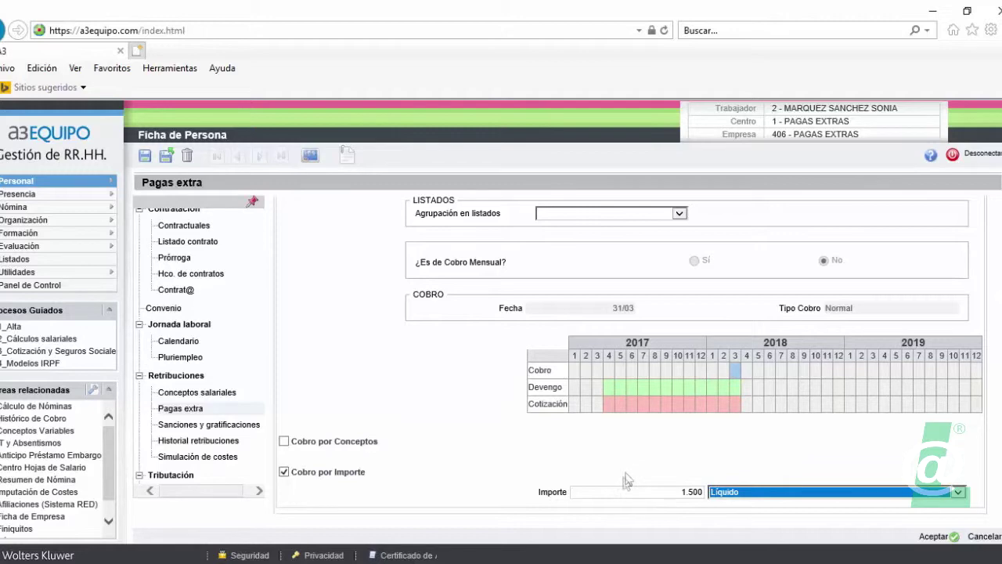
pyautogui.click(934, 537)
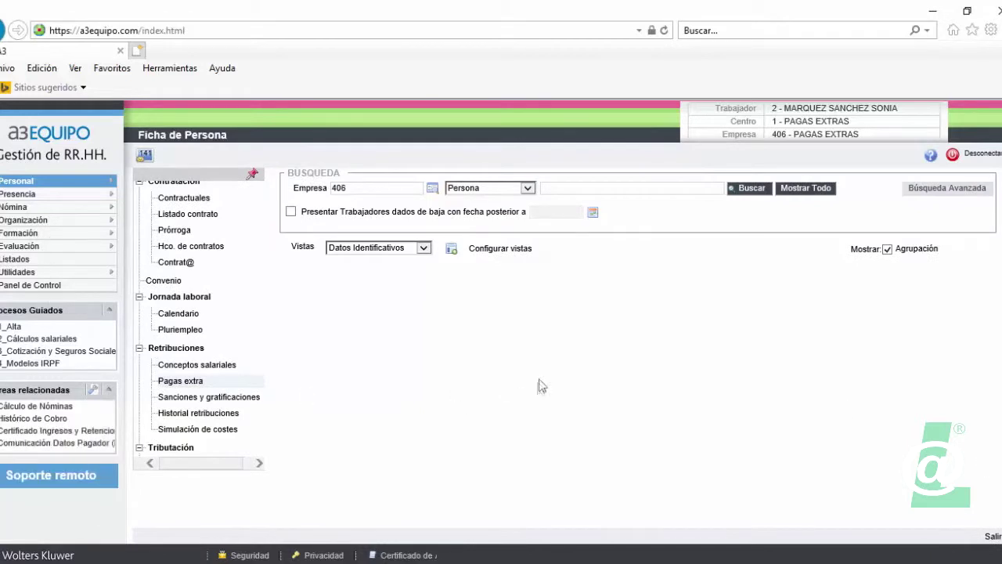
pyautogui.moveTo(32, 208)
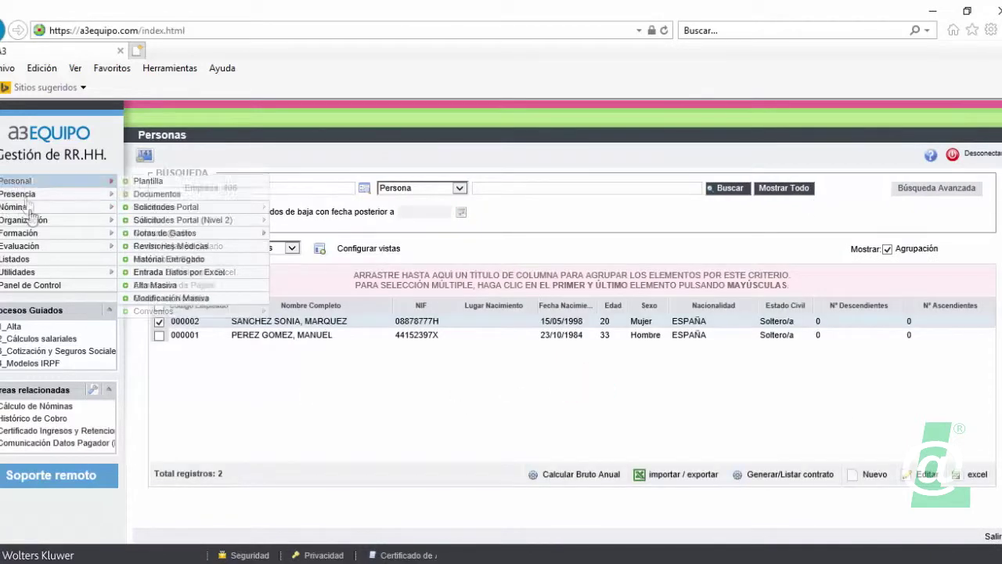
# Open the Mensual y Extra payroll calculation and replace the worker list with the second listed employee of company 406
pyautogui.moveTo(152, 226)
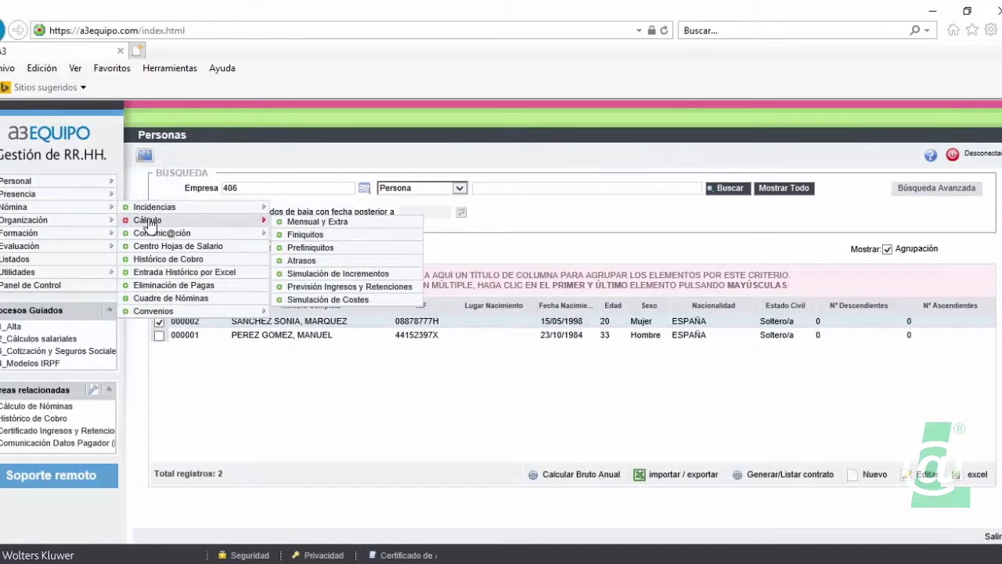
pyautogui.click(299, 233)
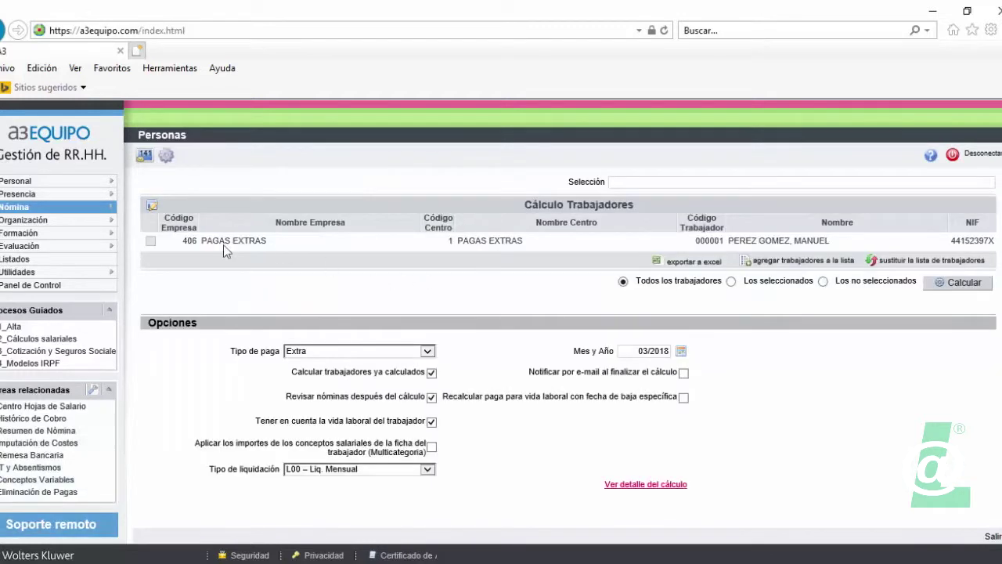
pyautogui.click(912, 264)
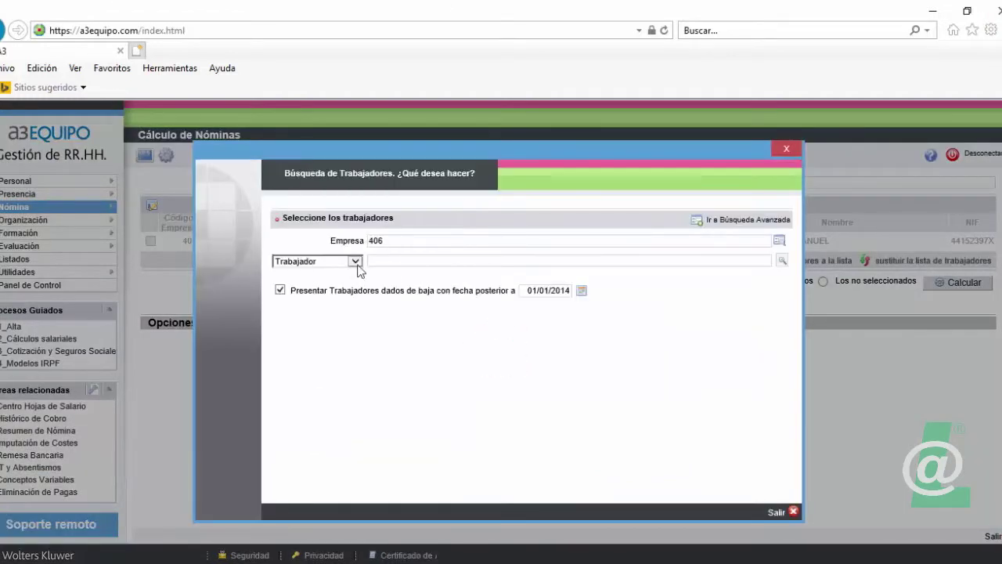
pyautogui.click(783, 261)
pyautogui.click(280, 355)
pyautogui.click(727, 513)
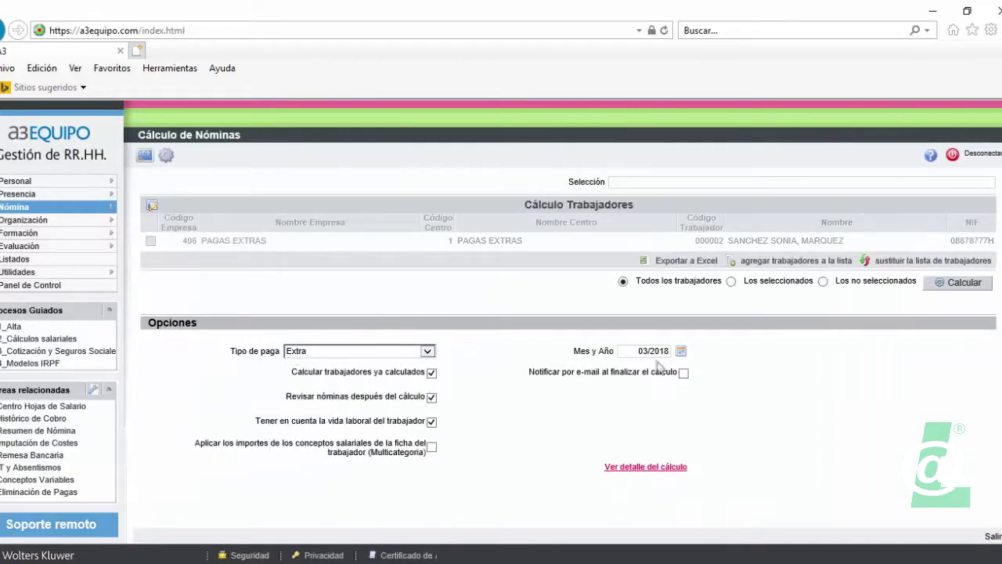
# Calculate the Extra payroll for 03/2018 for that employee, review the payslip and leave the payroll calculation
pyautogui.click(959, 283)
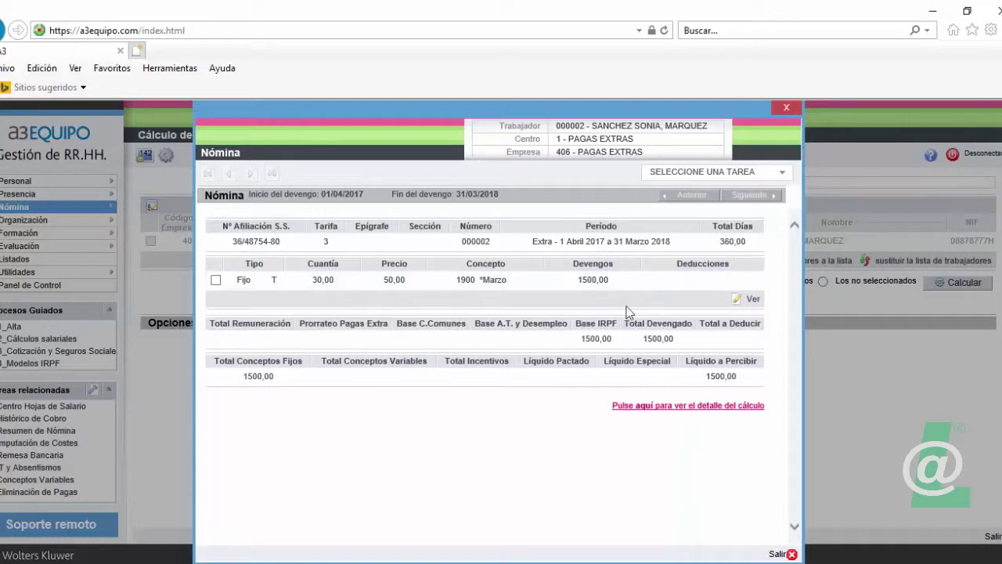
pyautogui.click(779, 553)
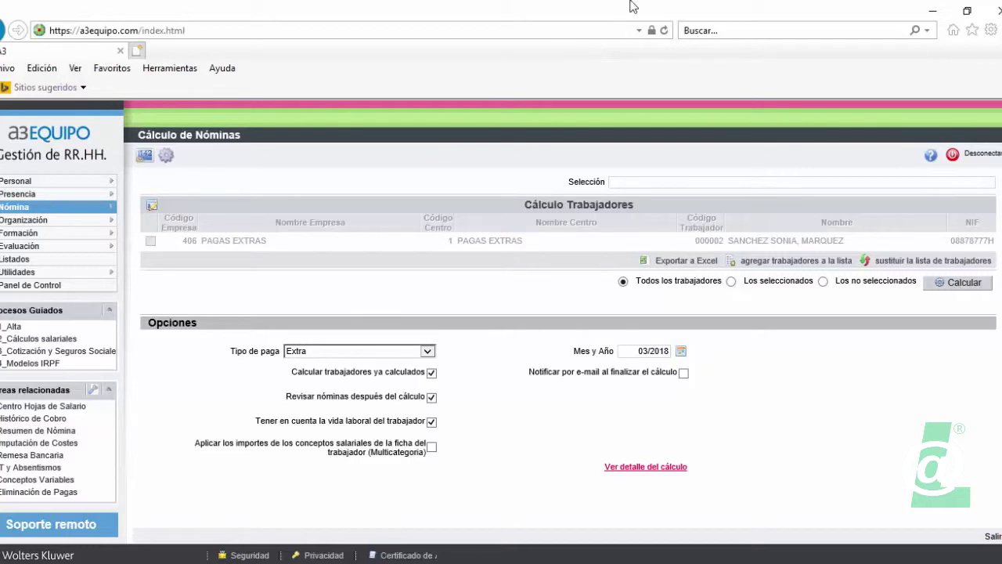
pyautogui.click(988, 536)
# Start a new Devengo Paga Extra record for company 406 and assign it to the first listed employee
pyautogui.click(39, 207)
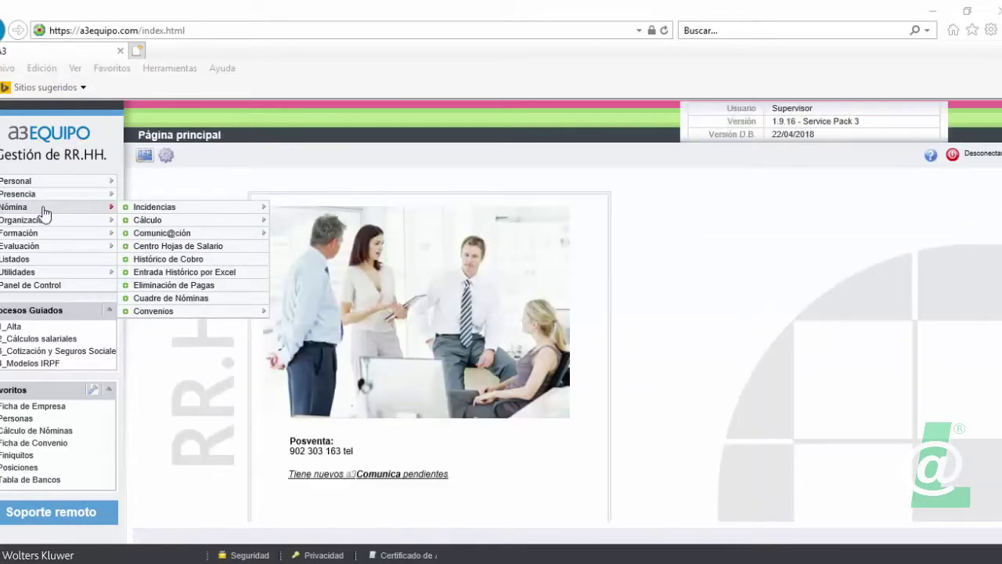
pyautogui.moveTo(148, 208)
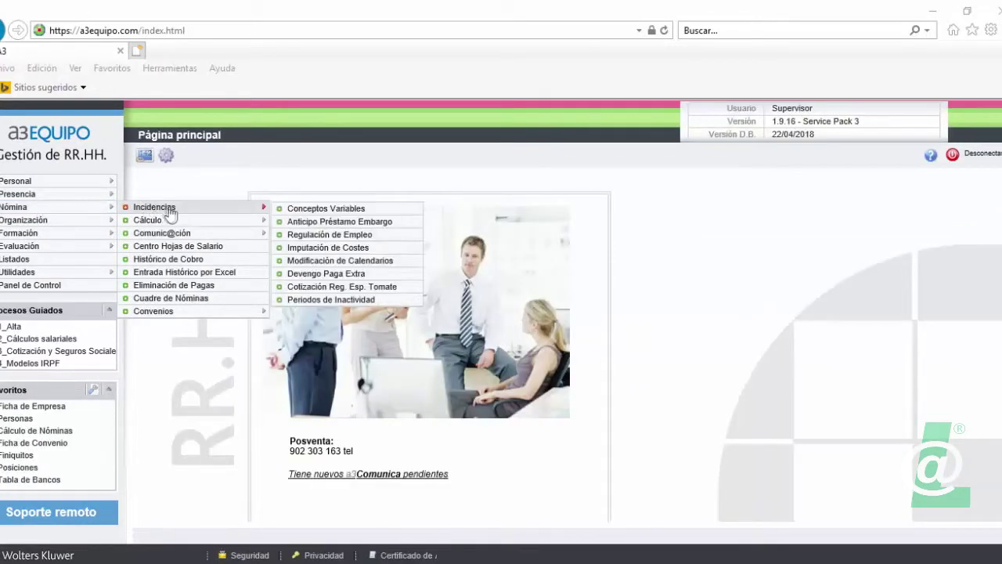
pyautogui.click(308, 276)
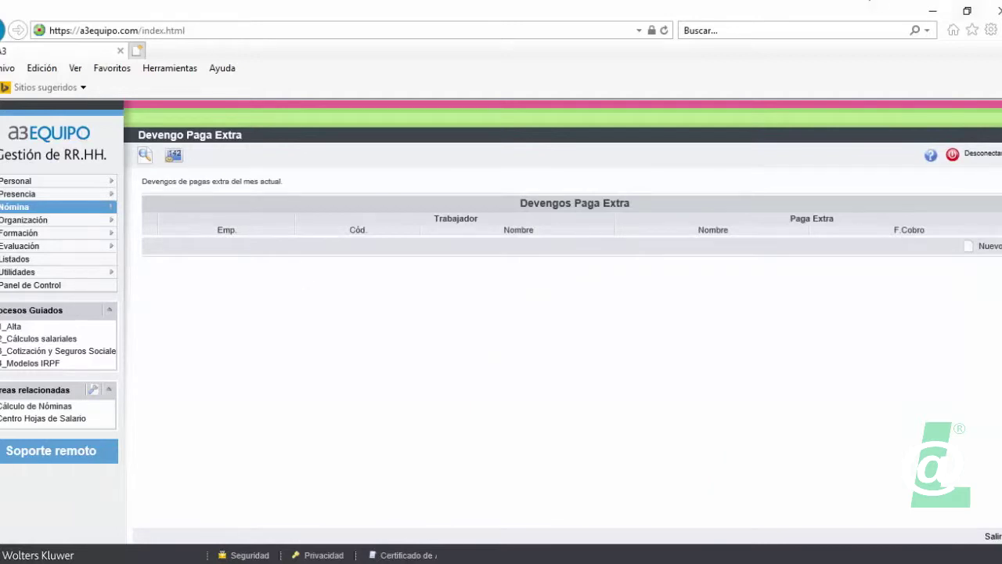
pyautogui.click(975, 248)
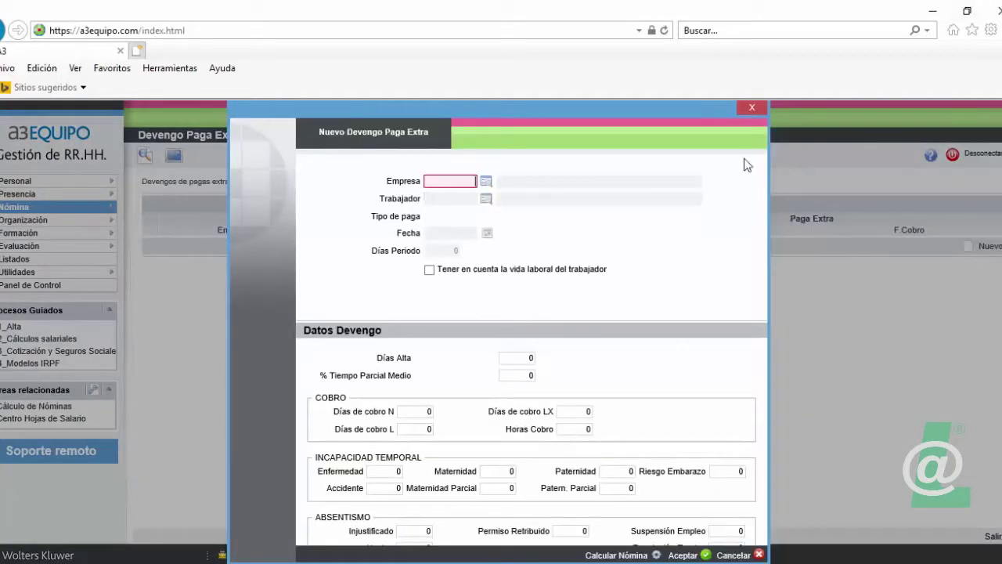
pyautogui.click(456, 182)
pyautogui.write('406')
pyautogui.press('Tab')
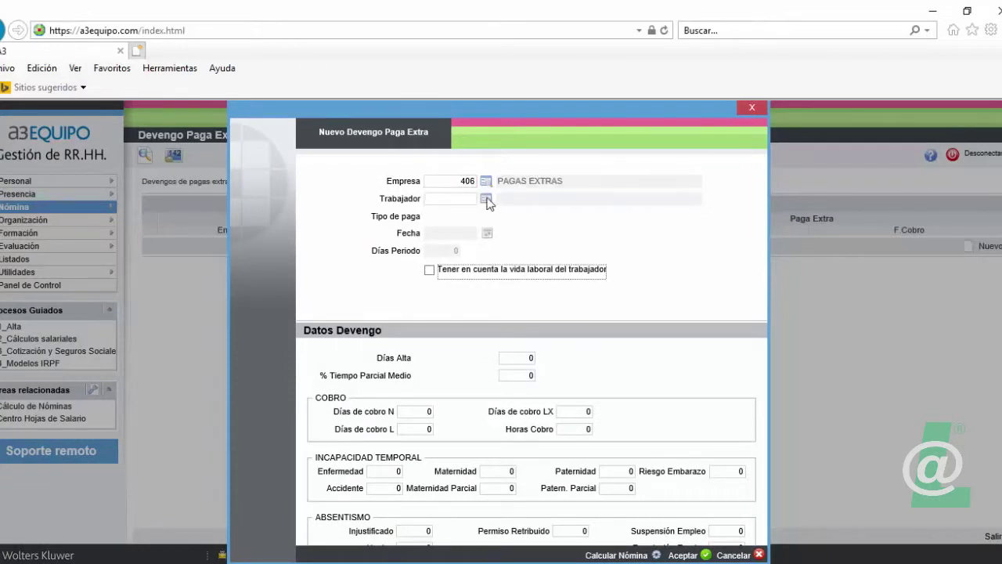
pyautogui.click(486, 198)
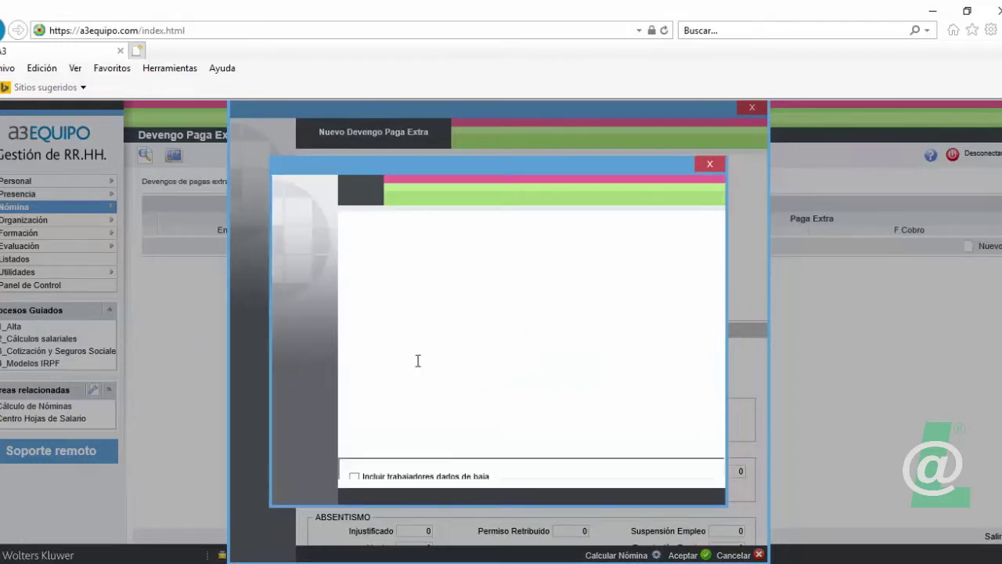
pyautogui.click(356, 288)
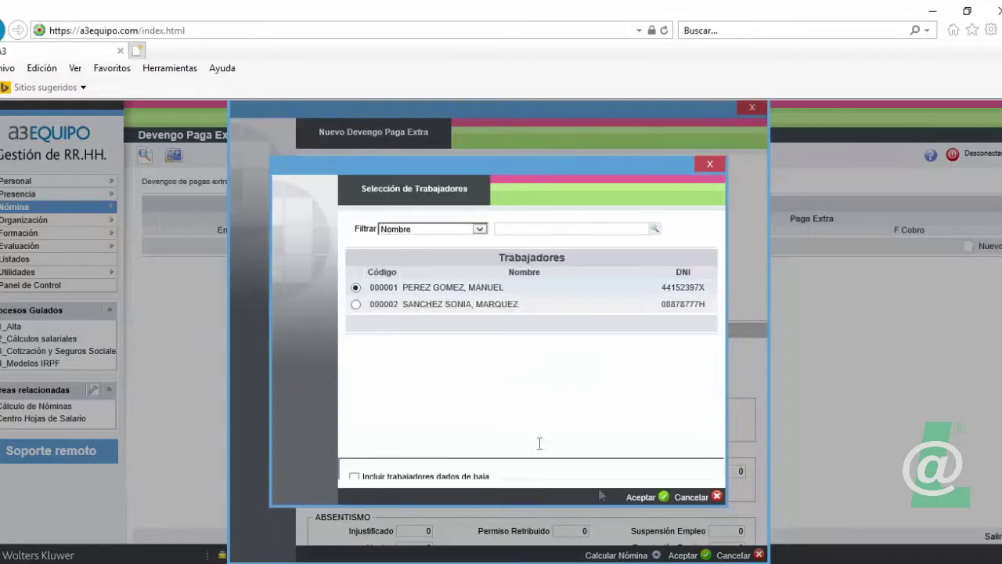
pyautogui.click(640, 497)
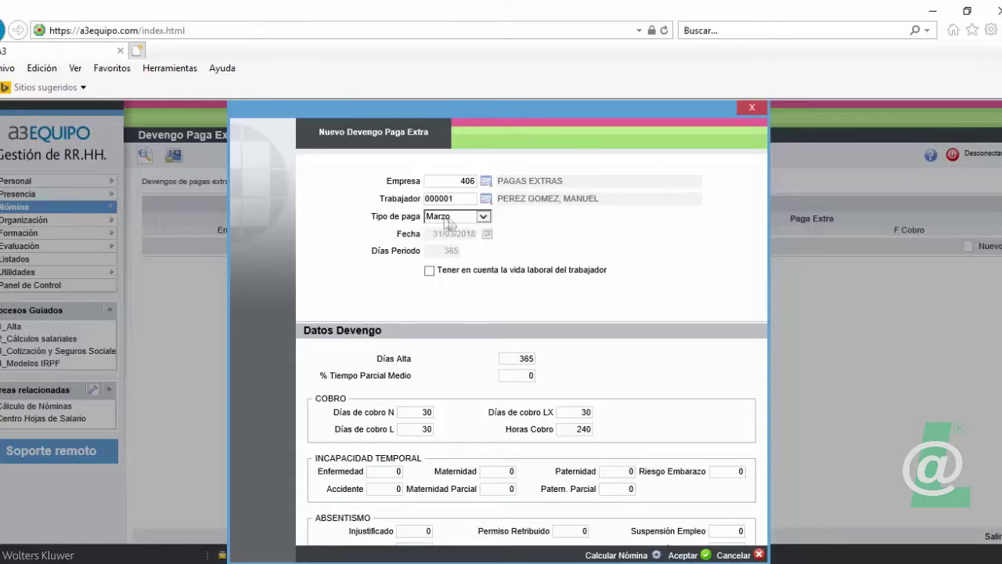
# Set the accrual's Tipo de paga to Junio and Días Alta to 200, accept it and dismiss the next new-record form
pyautogui.click(483, 217)
pyautogui.click(443, 227)
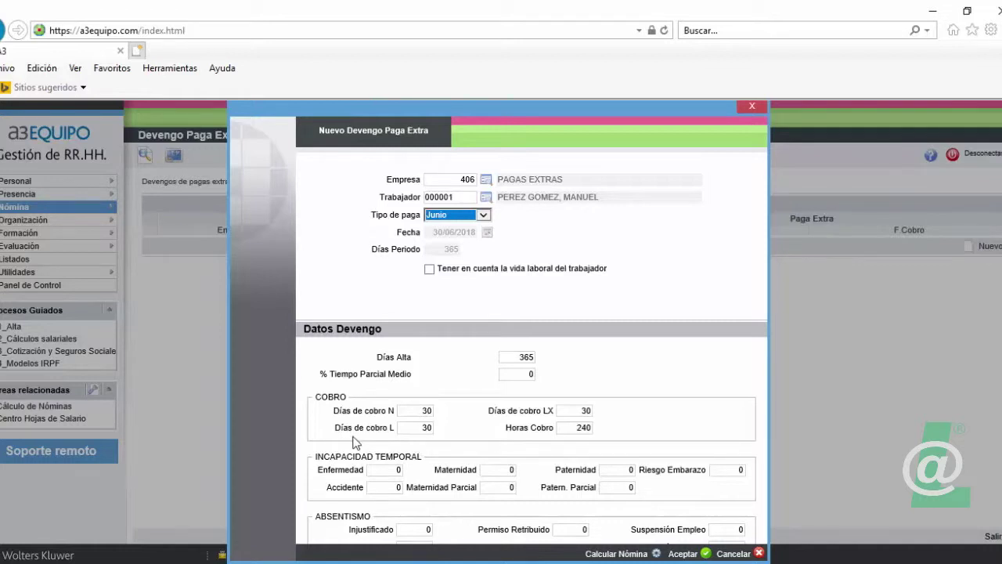
pyautogui.click(422, 428)
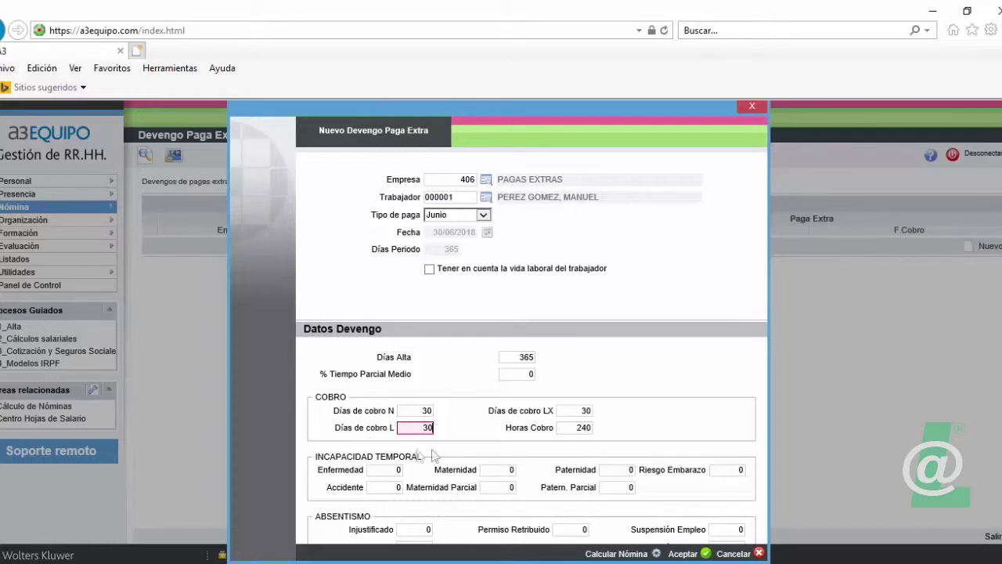
pyautogui.click(378, 470)
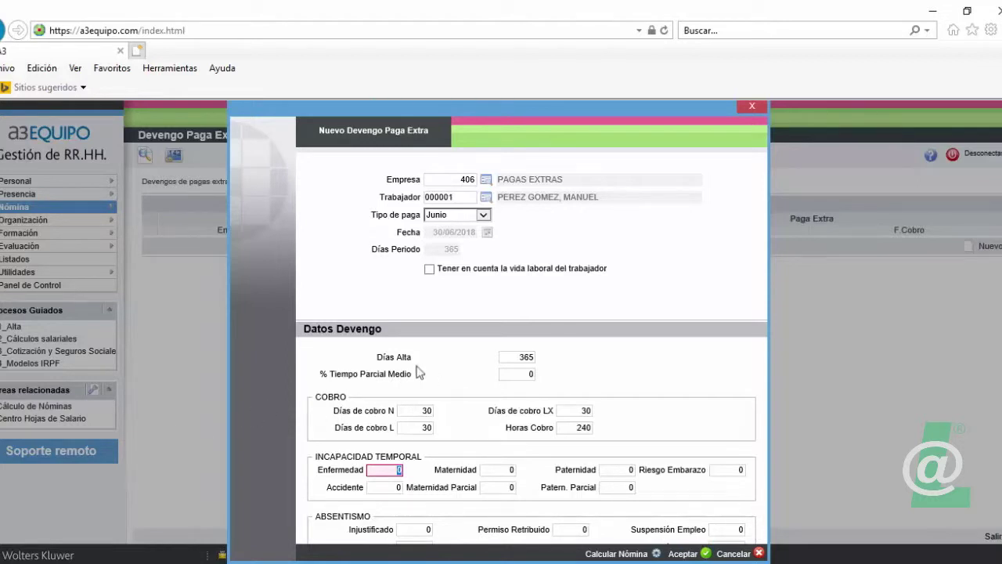
pyautogui.click(516, 356)
pyautogui.write('200')
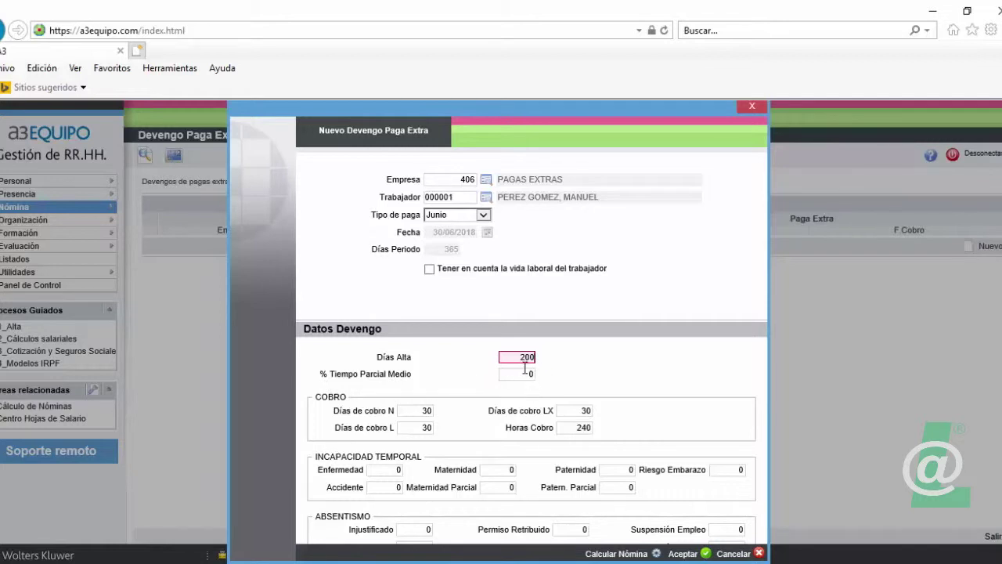
pyautogui.click(689, 555)
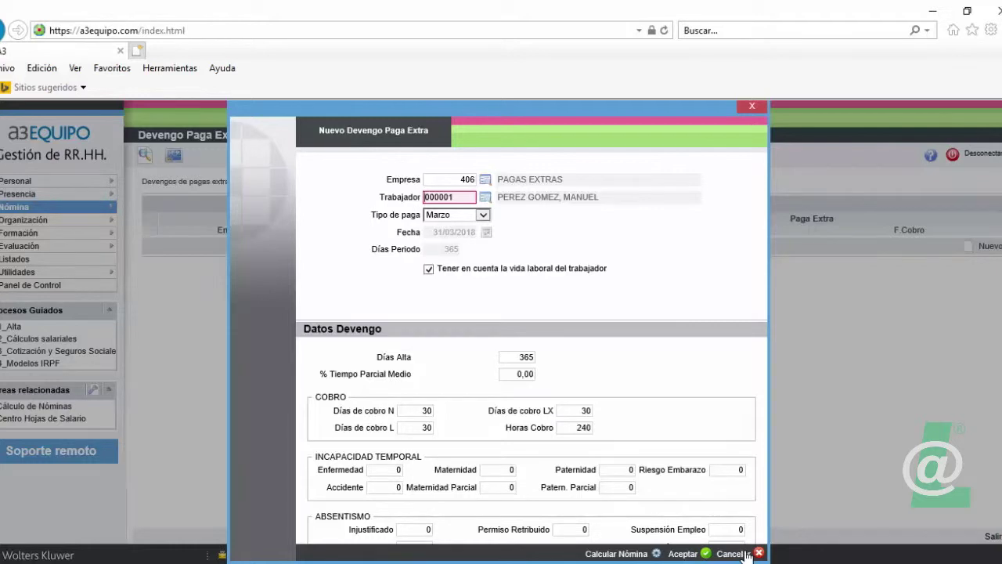
pyautogui.click(730, 554)
# Return to the Mensual y Extra calculation and replace the worker list with the first listed employee of company 406
pyautogui.moveTo(30, 208)
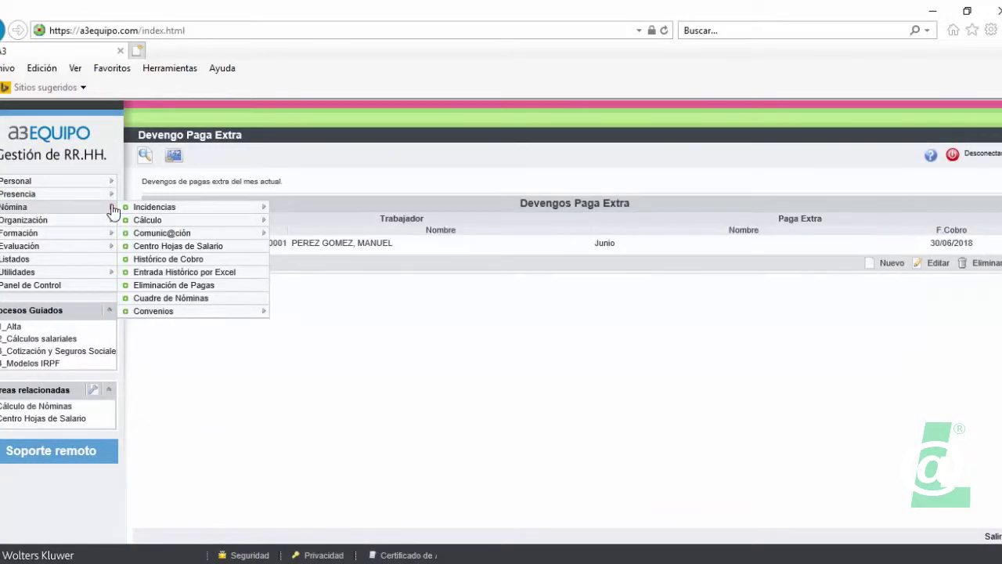
pyautogui.moveTo(155, 225)
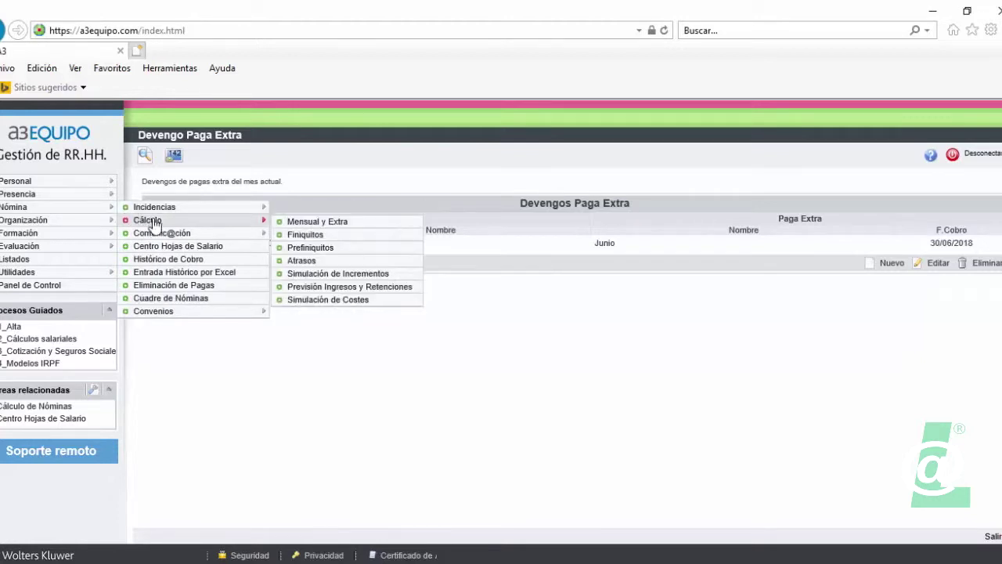
pyautogui.click(302, 224)
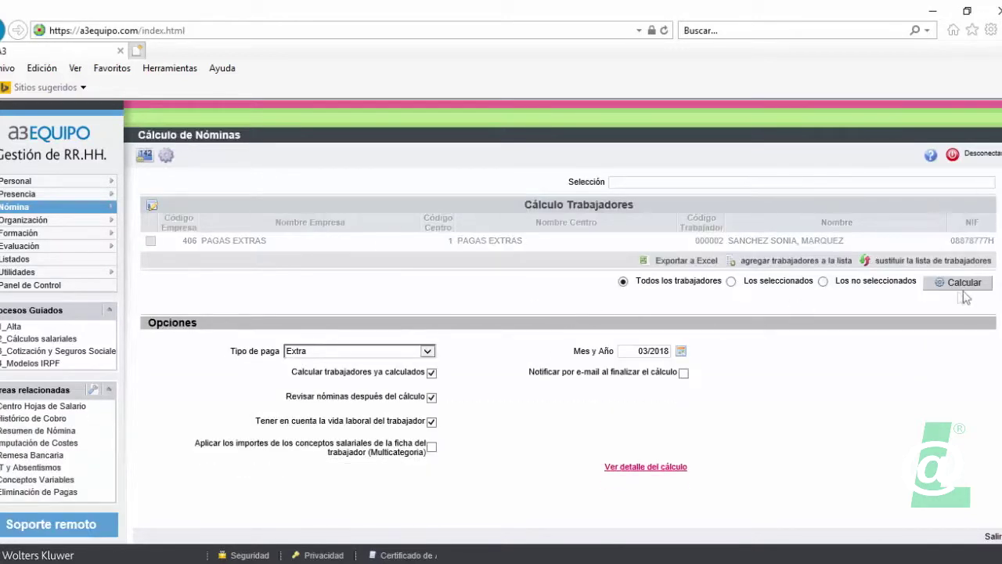
pyautogui.click(959, 283)
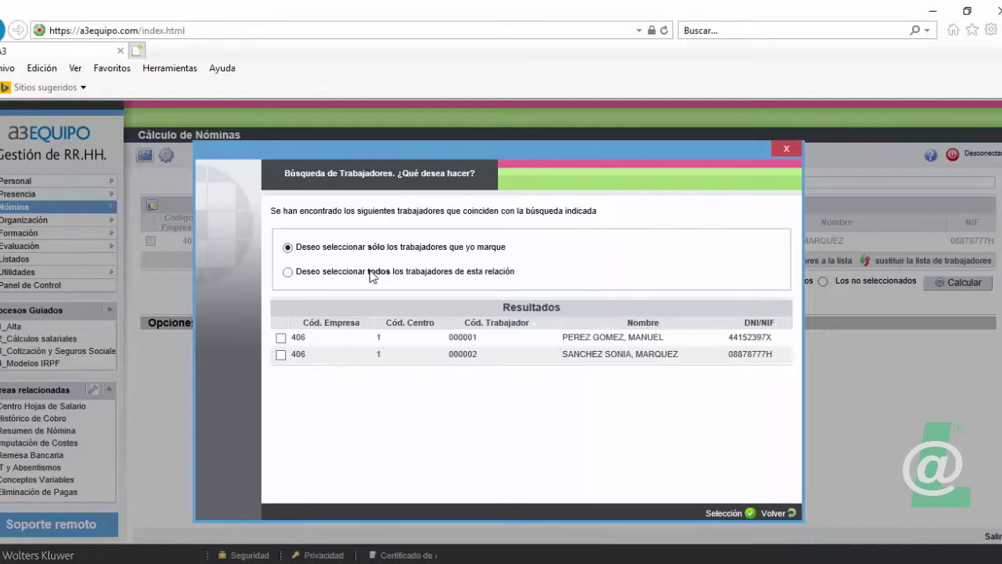
pyautogui.click(281, 339)
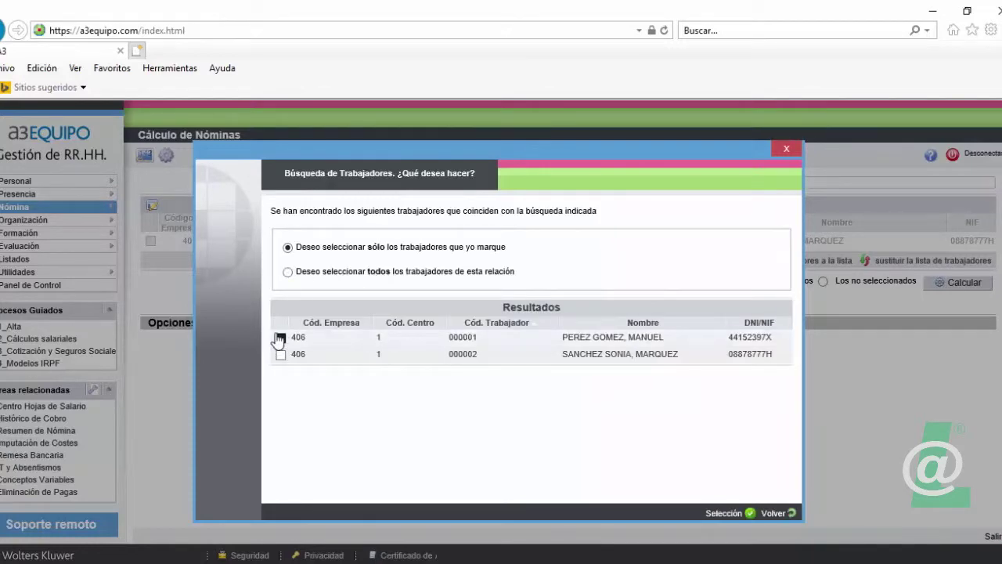
pyautogui.click(720, 515)
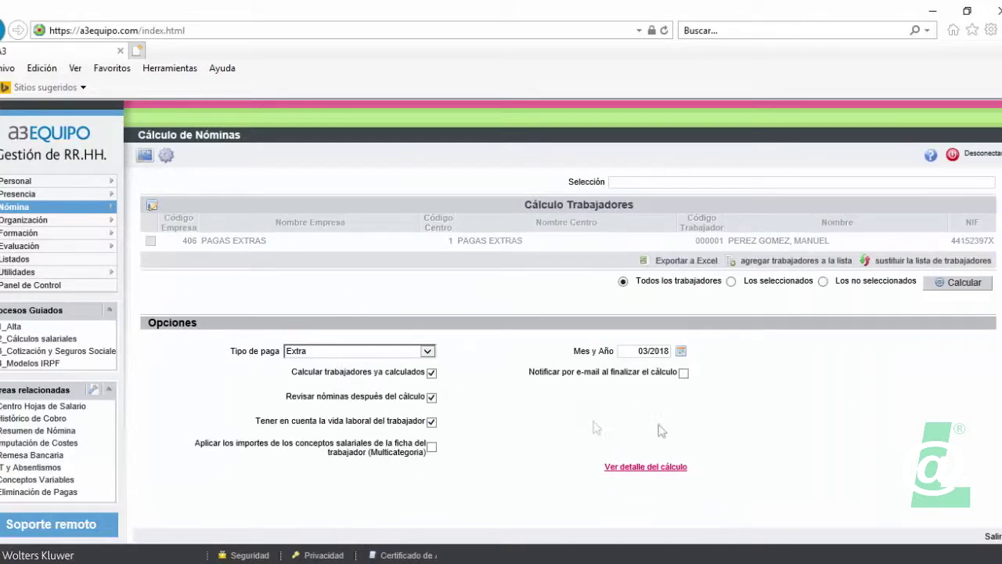
# Set Mes y Año to 06/2018 and calculate the Extra payroll for the listed employee
pyautogui.click(639, 353)
pyautogui.write('06')
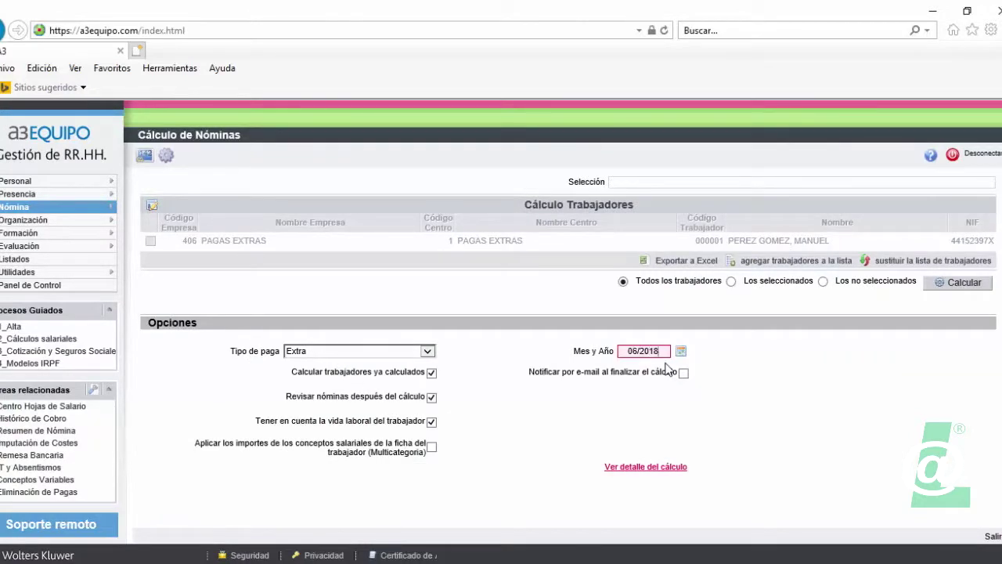
pyautogui.click(963, 285)
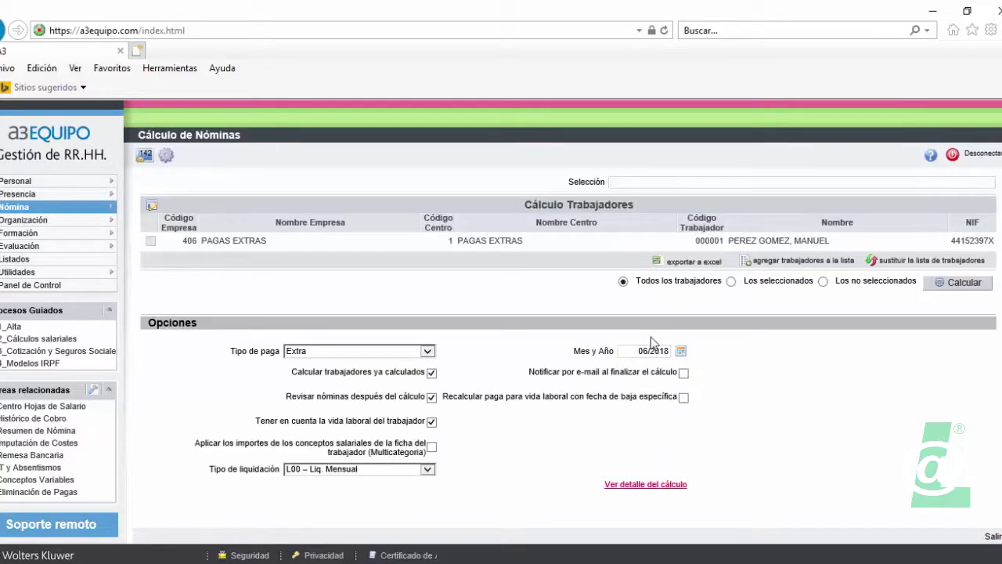